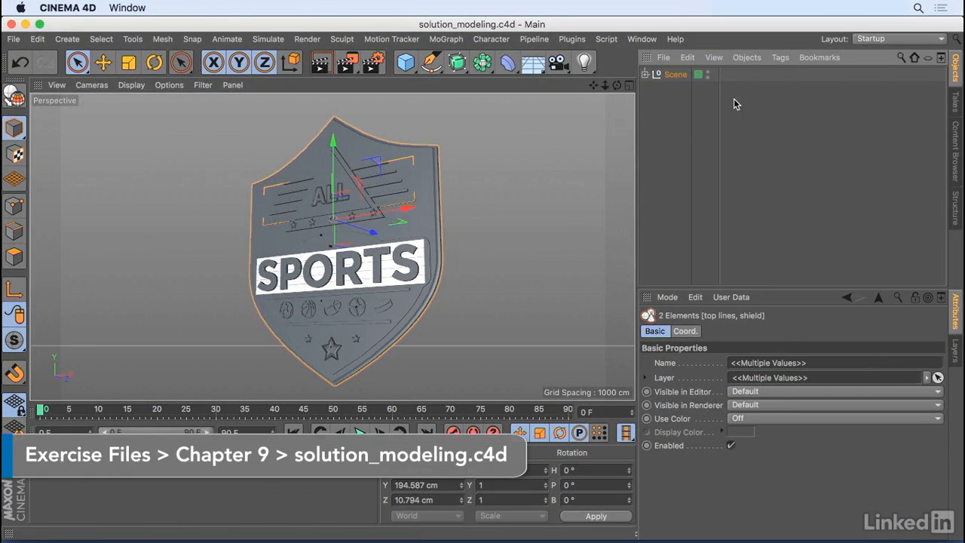
# Step: Examine the caps settings of the all extrude and the all blue edge sweep on the ALL lettering
pyautogui.click(646, 74)
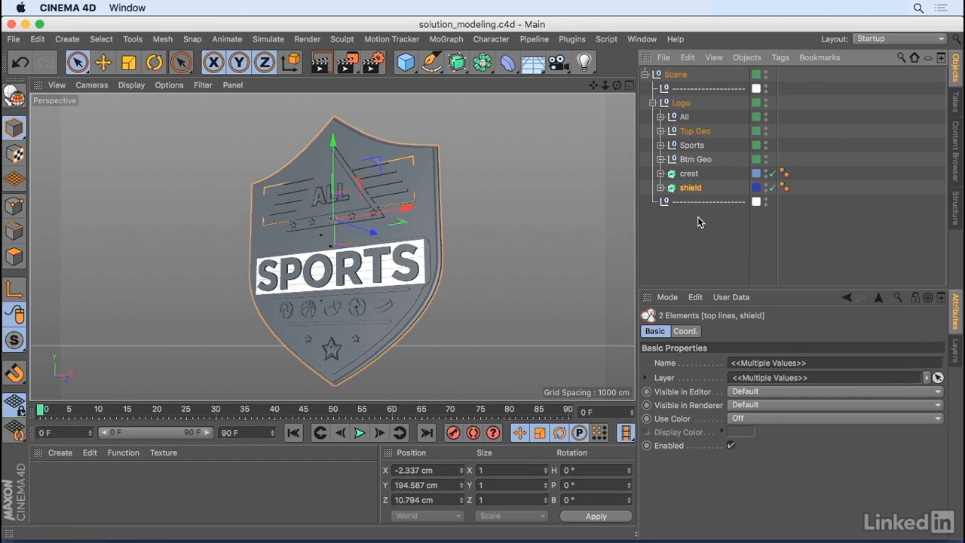
pyautogui.click(723, 218)
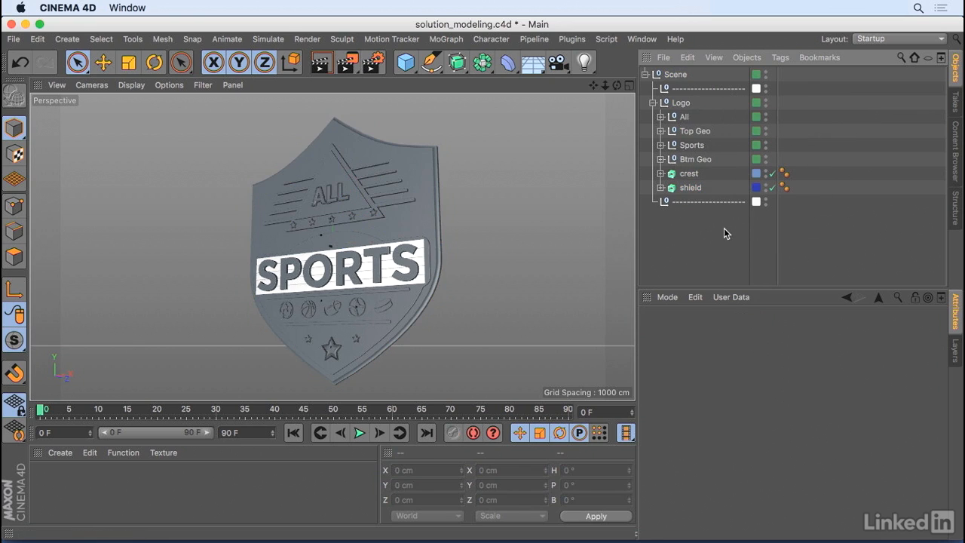
pyautogui.click(660, 118)
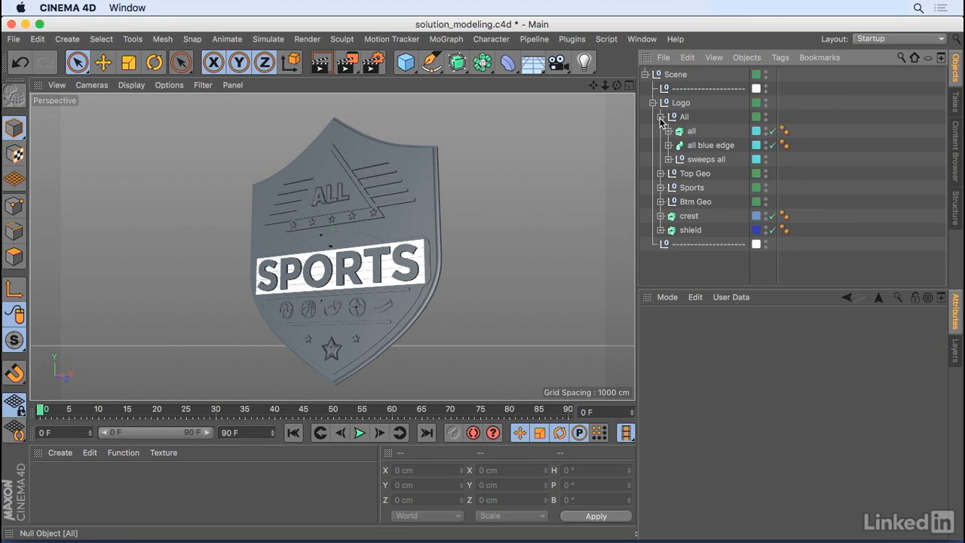
pyautogui.click(695, 132)
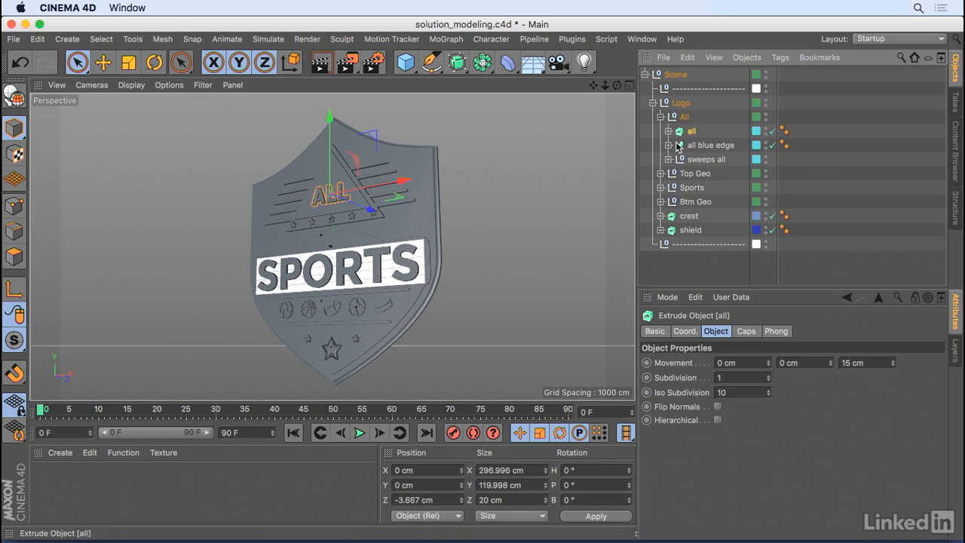
pyautogui.press('s')
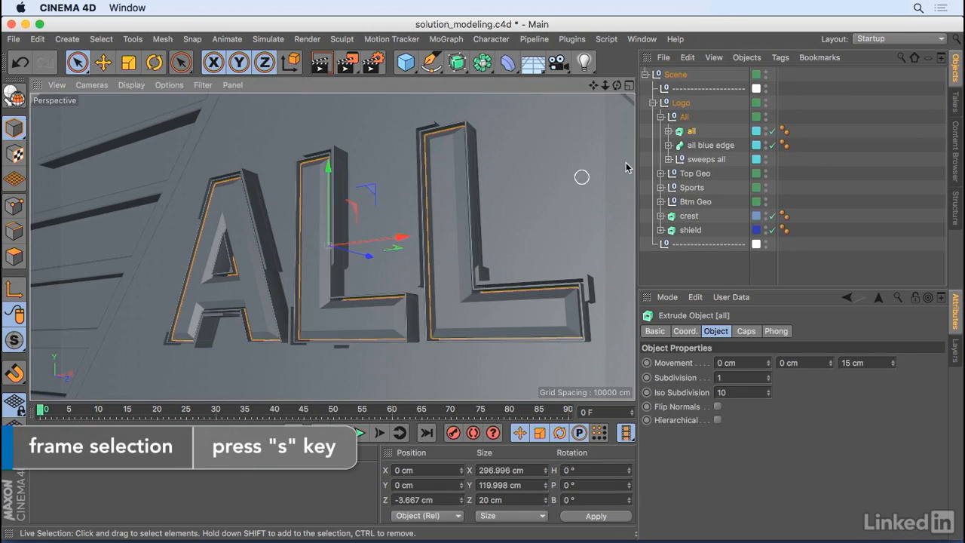
pyautogui.moveTo(617, 84); pyautogui.dragTo(663, 94)
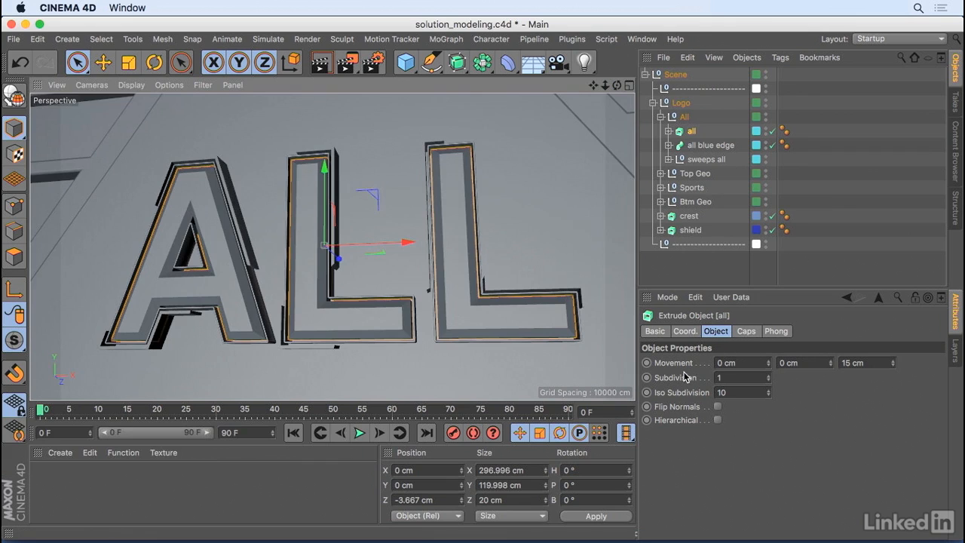
pyautogui.click(747, 331)
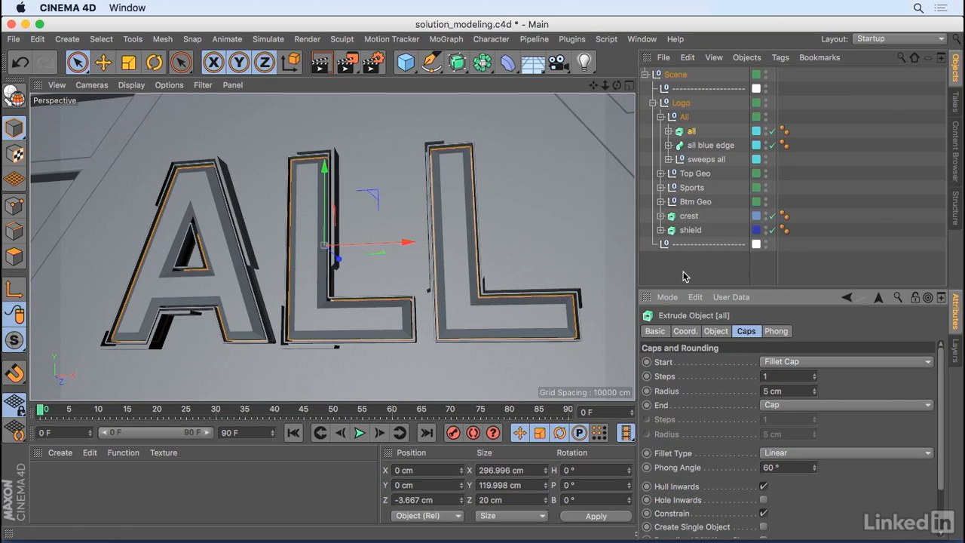
pyautogui.click(707, 145)
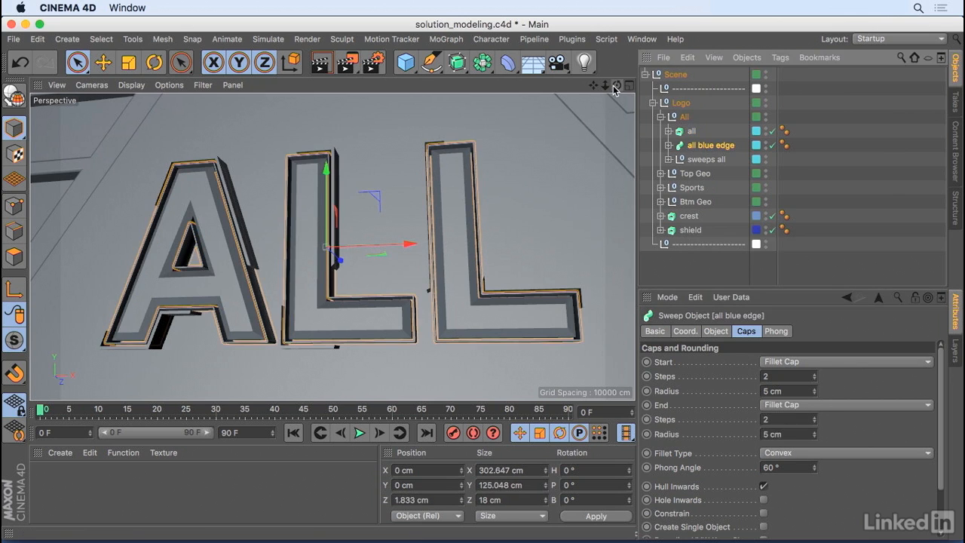
pyautogui.moveTo(616, 85); pyautogui.dragTo(678, 113)
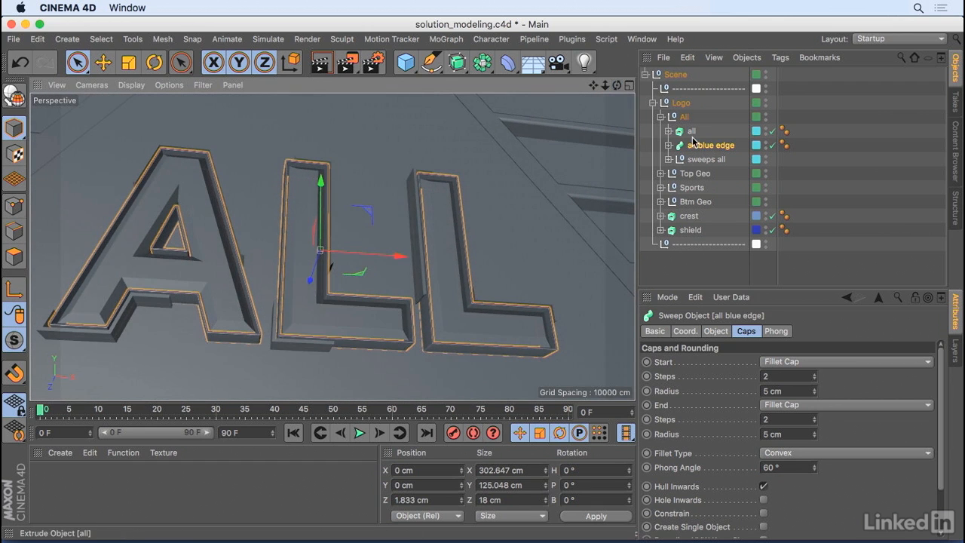
# Step: Inspect Sweep A in the sweeps all group, including its child rectangle and spline, close up on the letter A
pyautogui.click(669, 160)
pyautogui.click(708, 173)
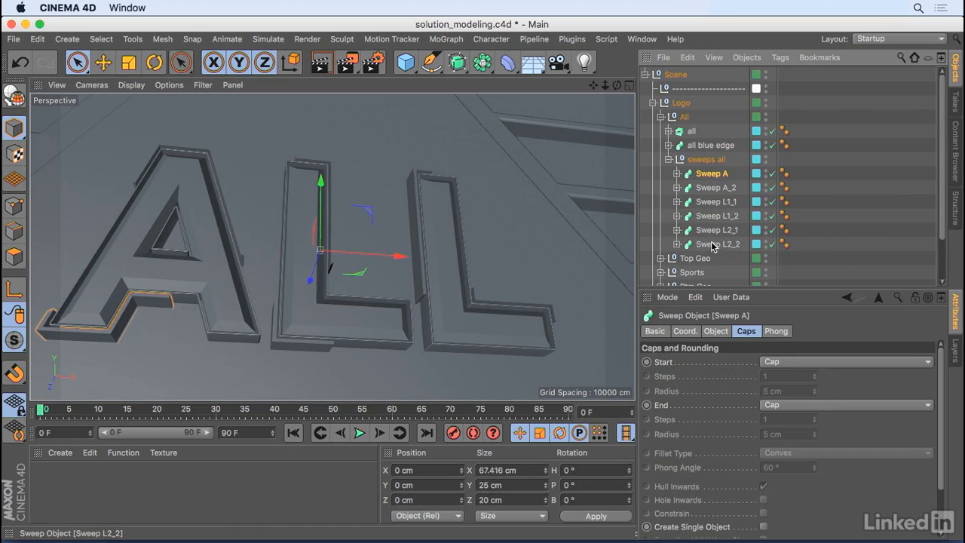
pyautogui.click(677, 174)
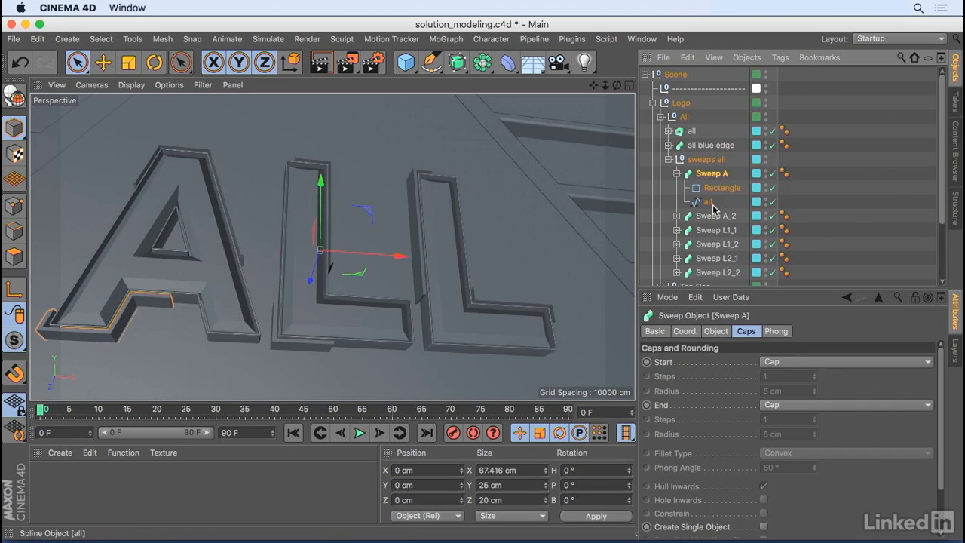
pyautogui.scroll(5, 320, 310)
pyautogui.keyDown('alt'); pyautogui.moveTo(318, 303); pyautogui.dragTo(429, 239); pyautogui.keyUp('alt')
pyautogui.keyDown('alt'); pyautogui.moveTo(454, 231); pyautogui.dragTo(413, 256, button='right'); pyautogui.keyUp('alt')
pyautogui.click(677, 173)
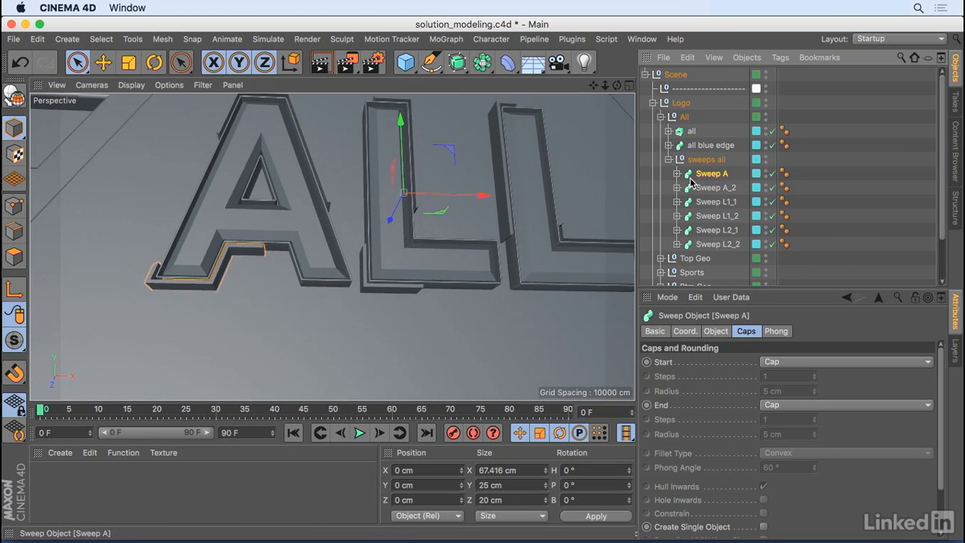
# Step: Try changing the Start Growth in Sweep A's object properties and undo the change
pyautogui.click(718, 334)
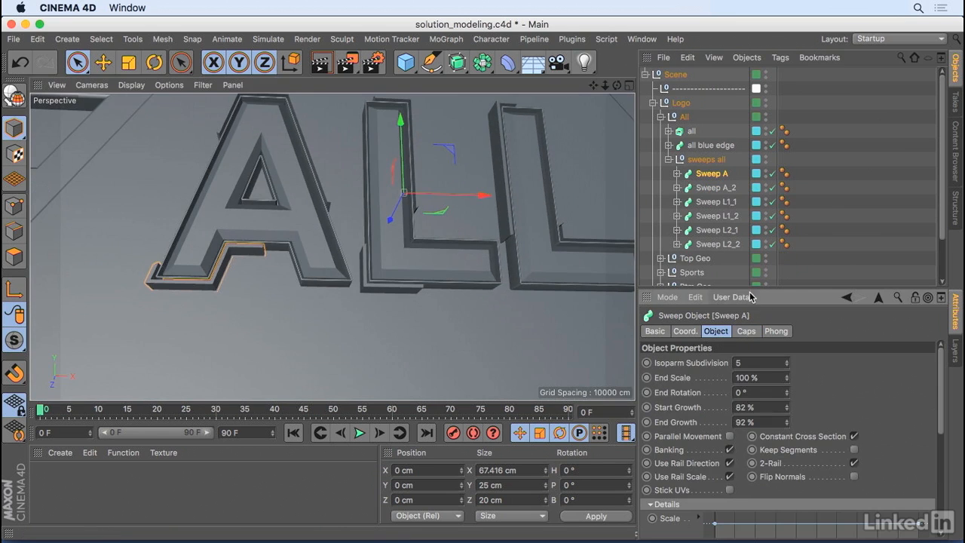
pyautogui.moveTo(748, 286); pyautogui.dragTo(750, 246)
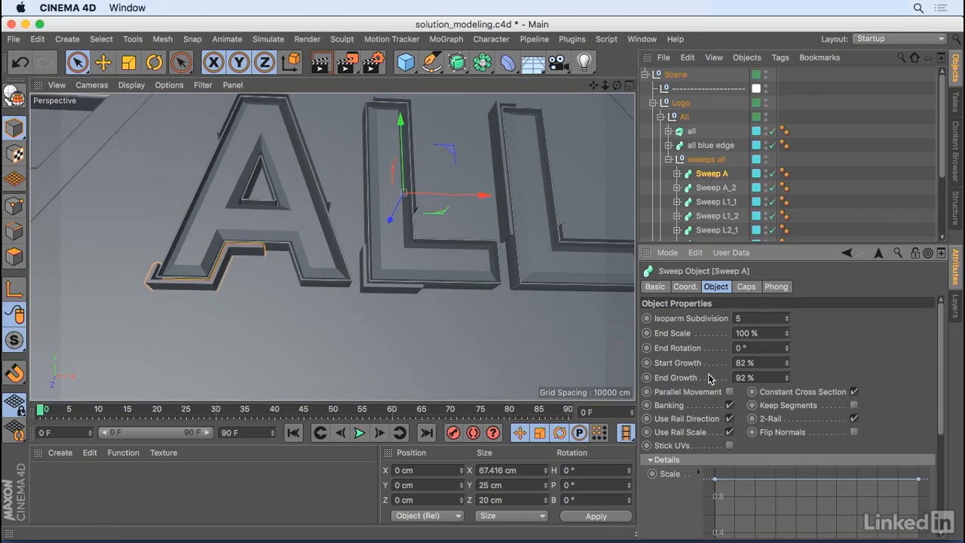
pyautogui.moveTo(789, 367); pyautogui.dragTo(789, 367)
pyautogui.press('super+z')
# Step: Select the Top Stars group inside Top Geo and examine one of its stars close up from several angles
pyautogui.scroll(-8, 334, 249)
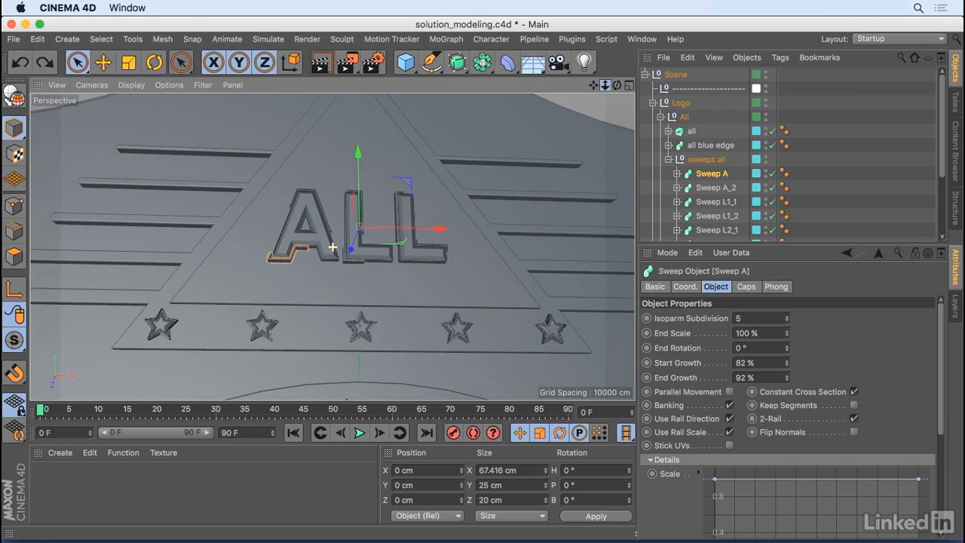
pyautogui.moveTo(394, 295); pyautogui.dragTo(377, 218, button='middle')
pyautogui.scroll(-8, 498, 241)
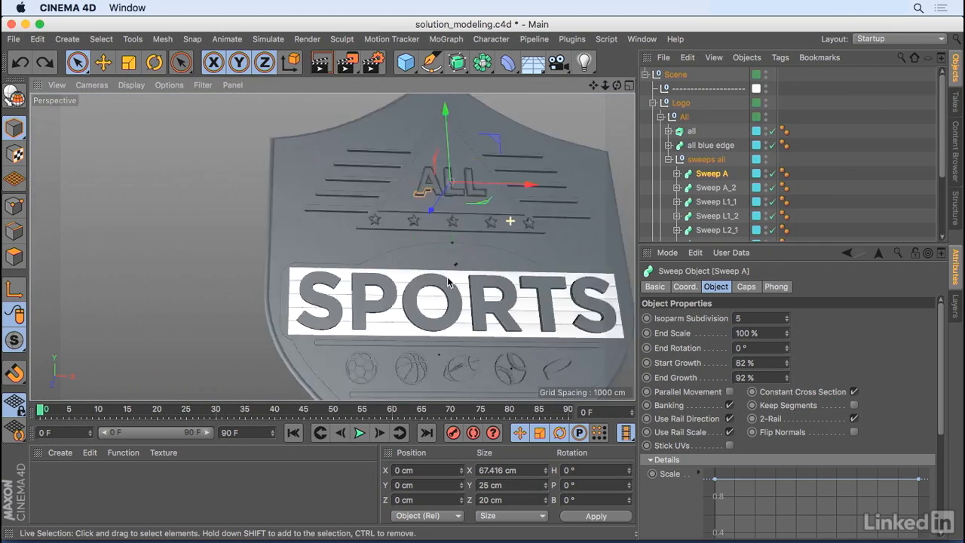
pyautogui.keyDown('alt'); pyautogui.moveTo(473, 344); pyautogui.dragTo(409, 292, button='middle'); pyautogui.keyUp('alt')
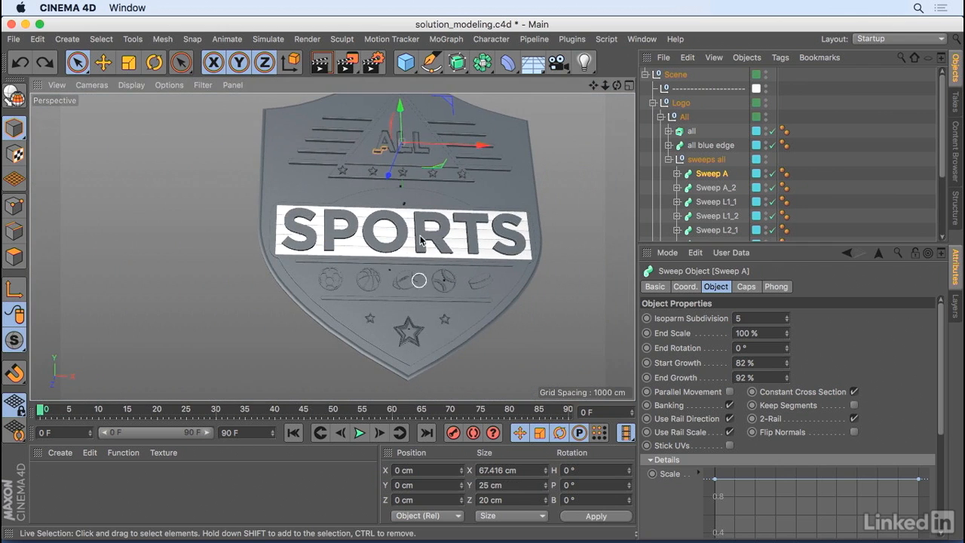
pyautogui.click(668, 159)
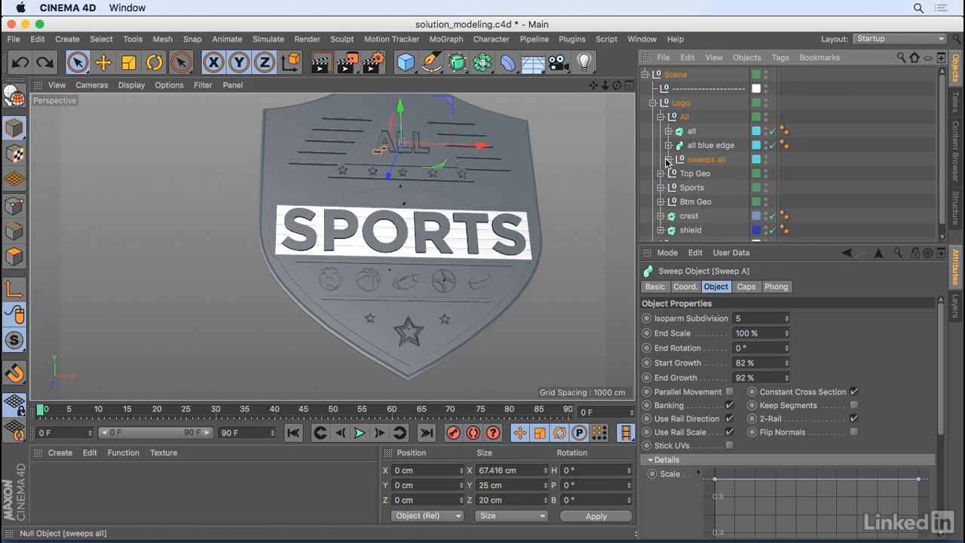
pyautogui.click(660, 175)
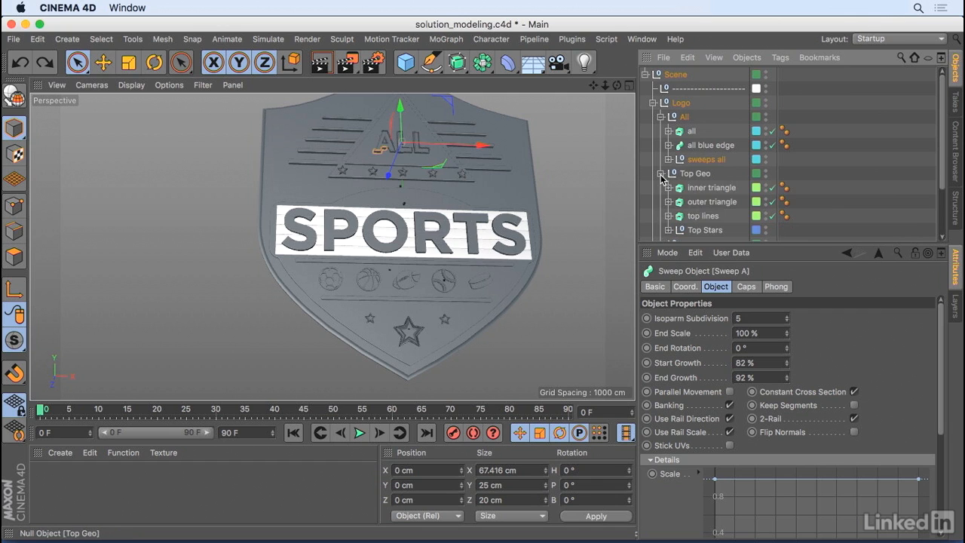
pyautogui.click(709, 232)
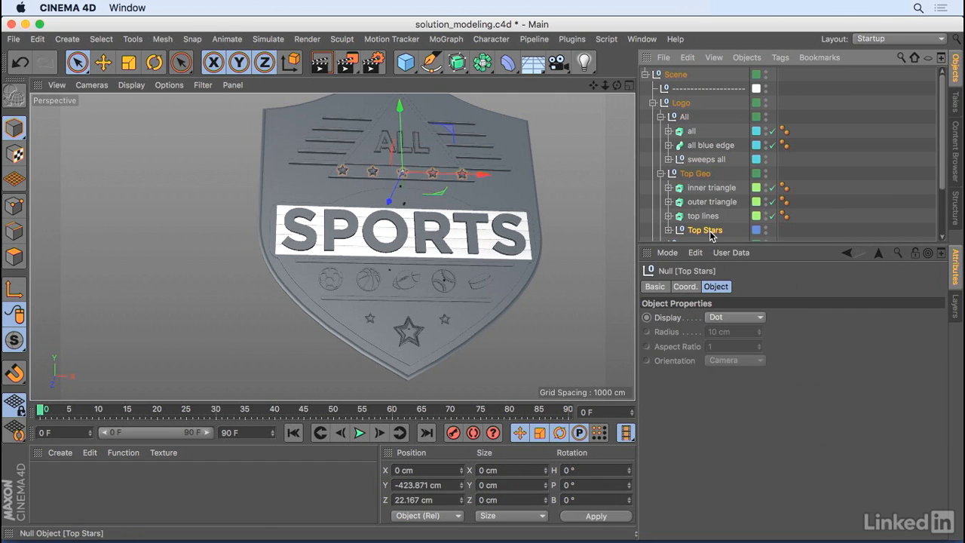
pyautogui.press('o')
pyautogui.keyDown('alt'); pyautogui.moveTo(426, 163); pyautogui.dragTo(499, 294, button='middle'); pyautogui.keyUp('alt')
pyautogui.keyDown('alt'); pyautogui.moveTo(378, 253); pyautogui.dragTo(449, 293); pyautogui.keyUp('alt')
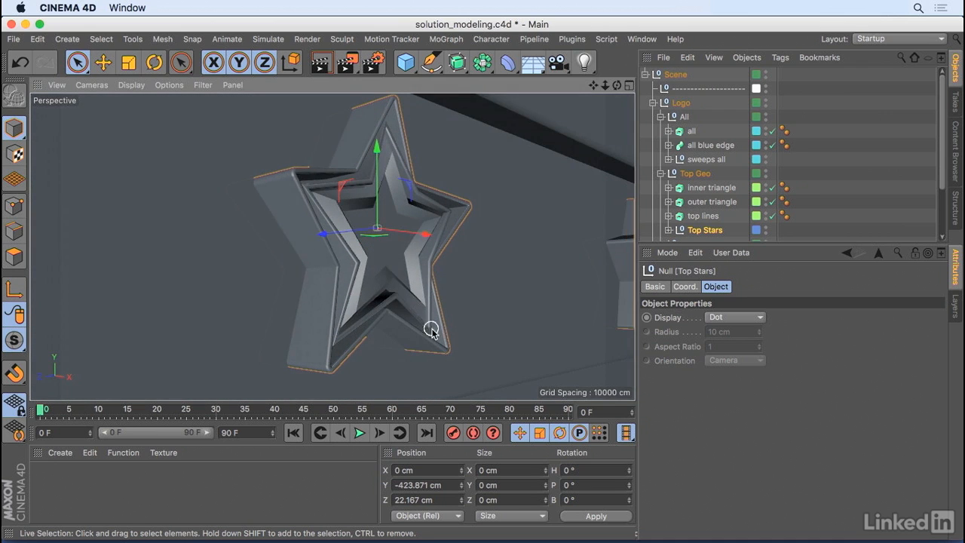
pyautogui.keyDown('alt'); pyautogui.moveTo(415, 261); pyautogui.dragTo(306, 260); pyautogui.keyUp('alt')
# Step: Inspect the Scale curve in the object properties of Sweep Top Star 1 inside the Top Stars group
pyautogui.click(668, 230)
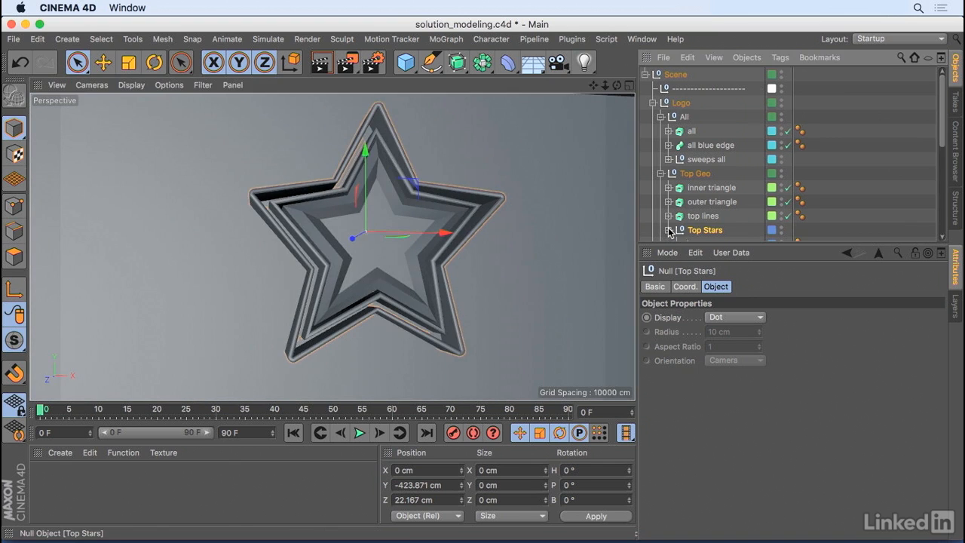
pyautogui.scroll(-2, 701, 226)
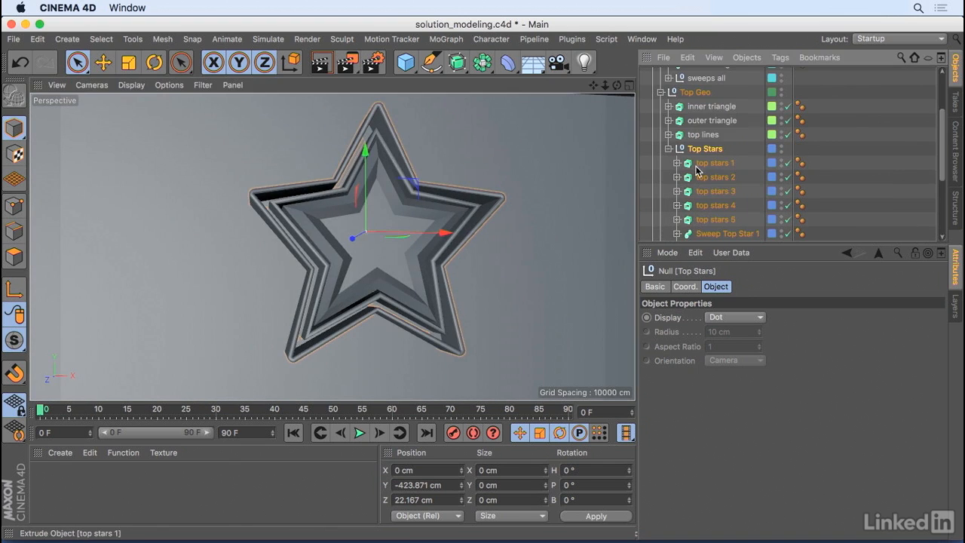
pyautogui.click(732, 233)
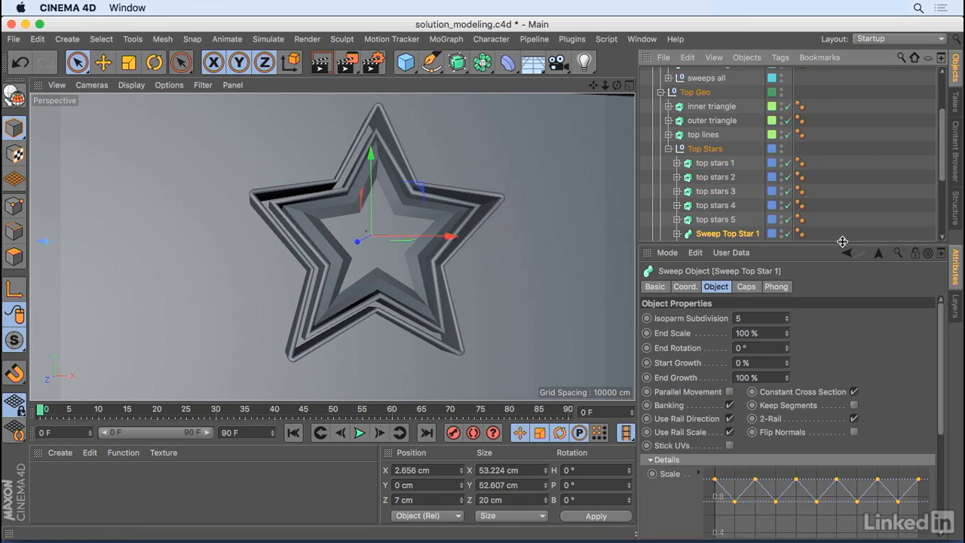
pyautogui.moveTo(750, 244); pyautogui.dragTo(751, 178)
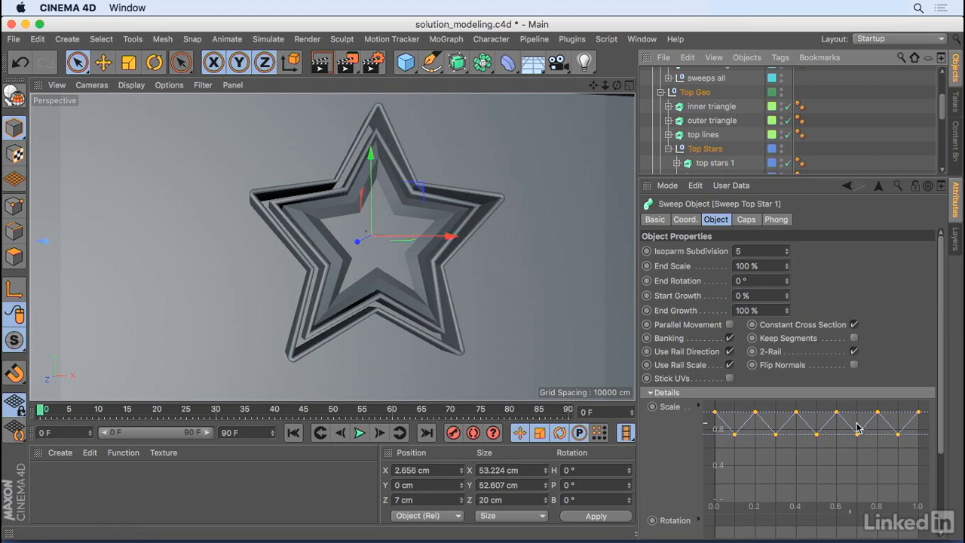
# Step: Examine the caps and rounding settings of the top stars 1 extrude and view its beveled star at an angle
pyautogui.moveTo(787, 175); pyautogui.dragTo(787, 327)
pyautogui.click(715, 163)
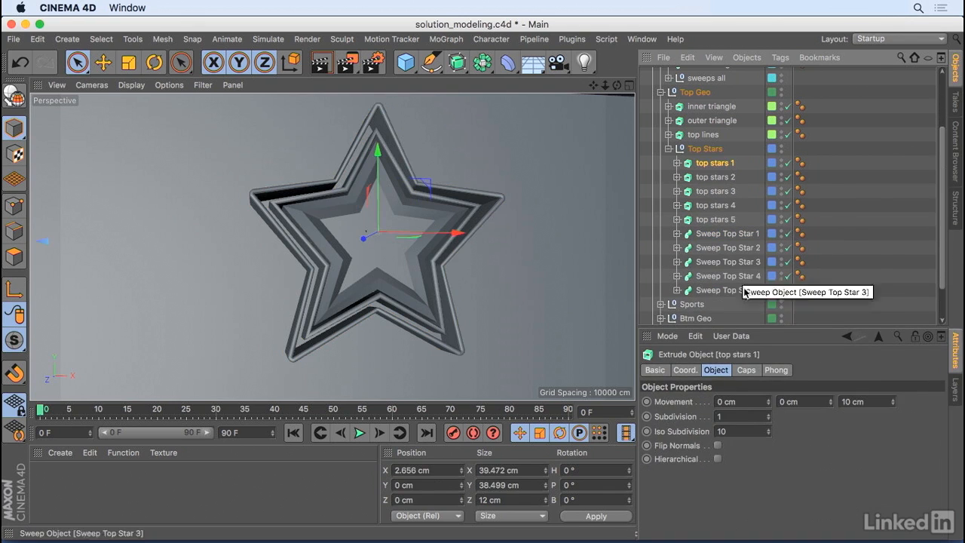
pyautogui.click(746, 370)
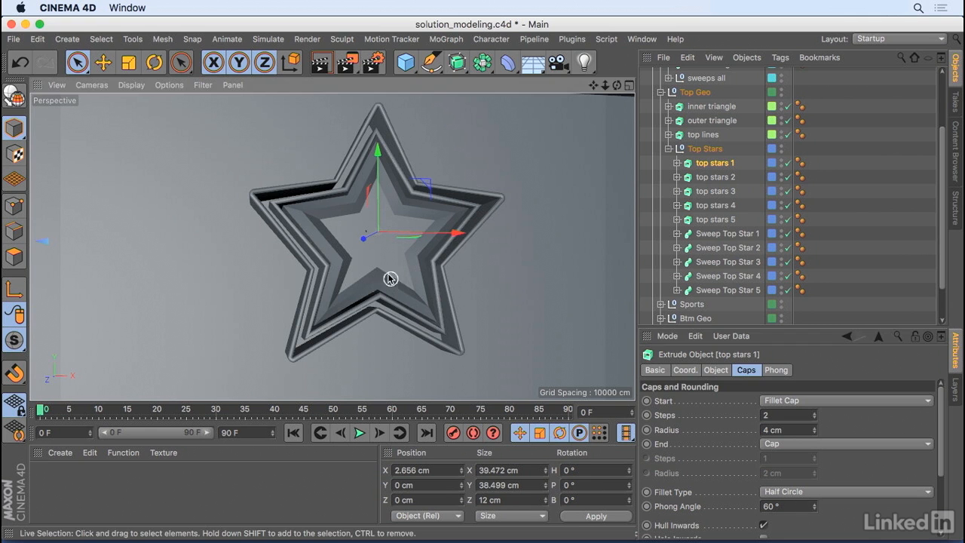
pyautogui.scroll(6, 392, 267)
pyautogui.keyDown('alt'); pyautogui.moveTo(411, 231); pyautogui.dragTo(445, 202); pyautogui.keyUp('alt')
pyautogui.keyDown('alt'); pyautogui.moveTo(446, 203); pyautogui.dragTo(483, 181, button='right'); pyautogui.keyUp('alt')
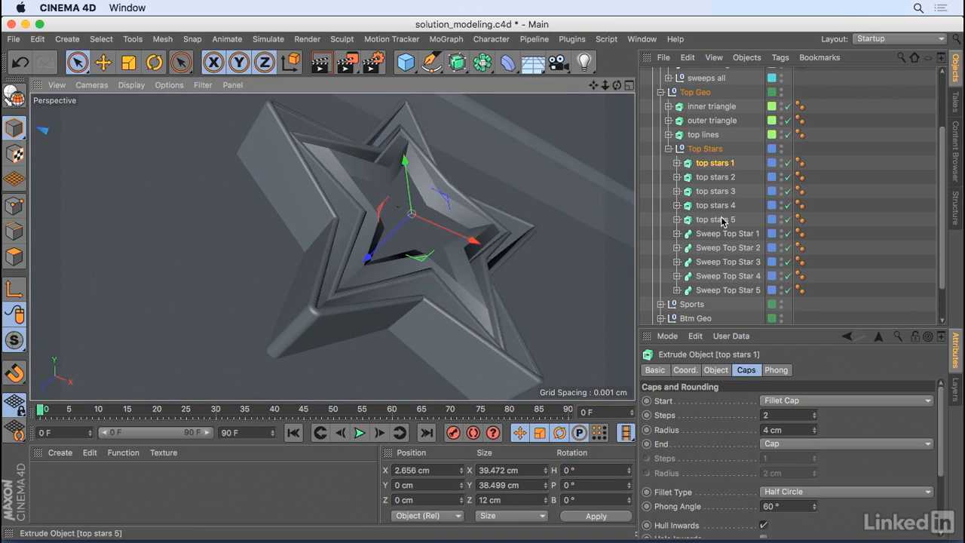
# Step: Copy the top stars 1 extrude and Sweep Top Star 1 into a new empty project
pyautogui.keyDown('shift'); pyautogui.click(726, 233); pyautogui.keyUp('shift')
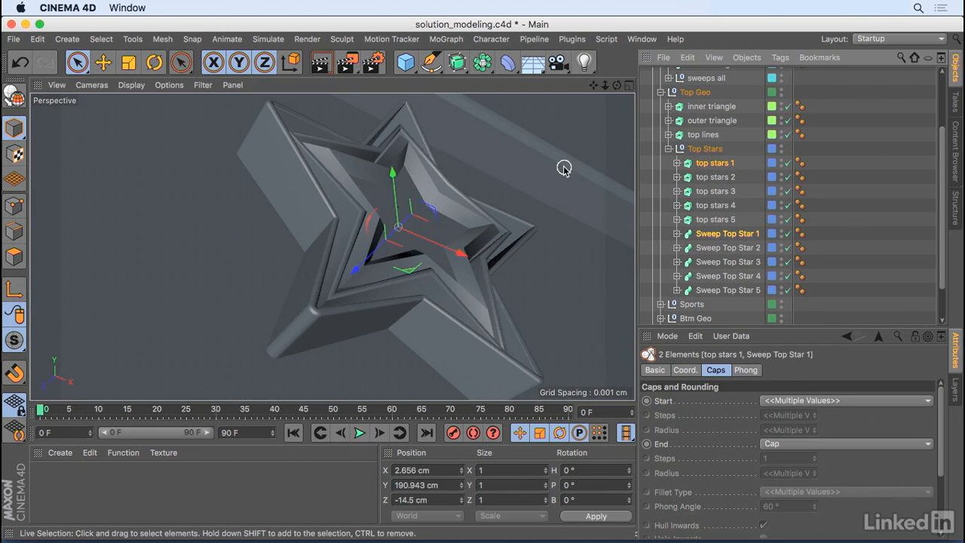
pyautogui.press('super+n')
pyautogui.press('super+v')
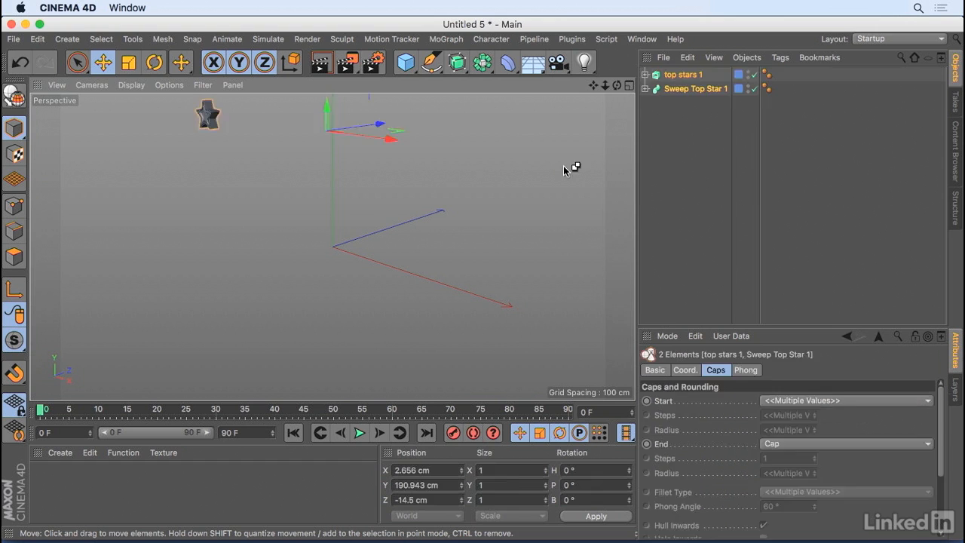
# Step: Move the top stars 1 spline out of its extrude to the root level of the hierarchy and select it
pyautogui.moveTo(605, 85); pyautogui.dragTo(588, 84)
pyautogui.scroll(-5, 333, 245)
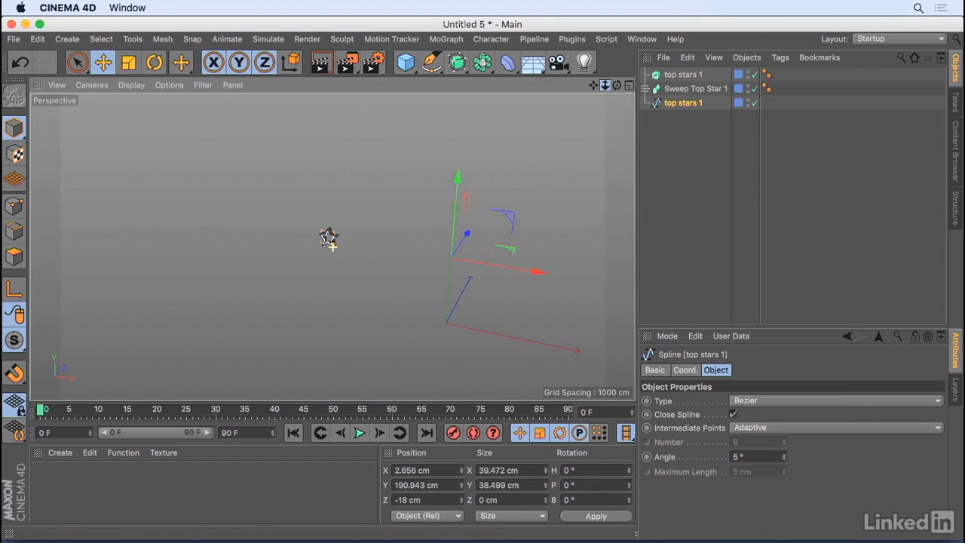
pyautogui.scroll(4, 329, 238)
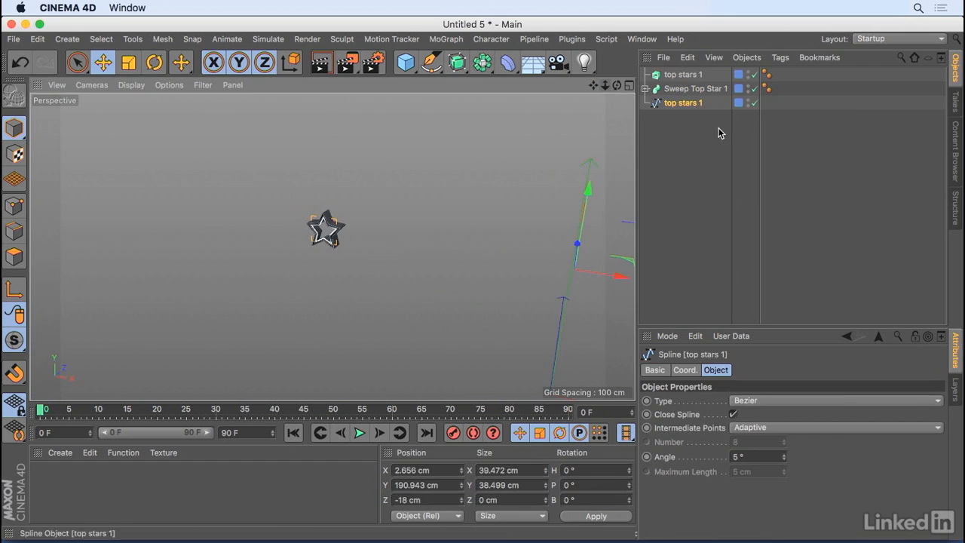
pyautogui.click(689, 123)
pyautogui.click(683, 103)
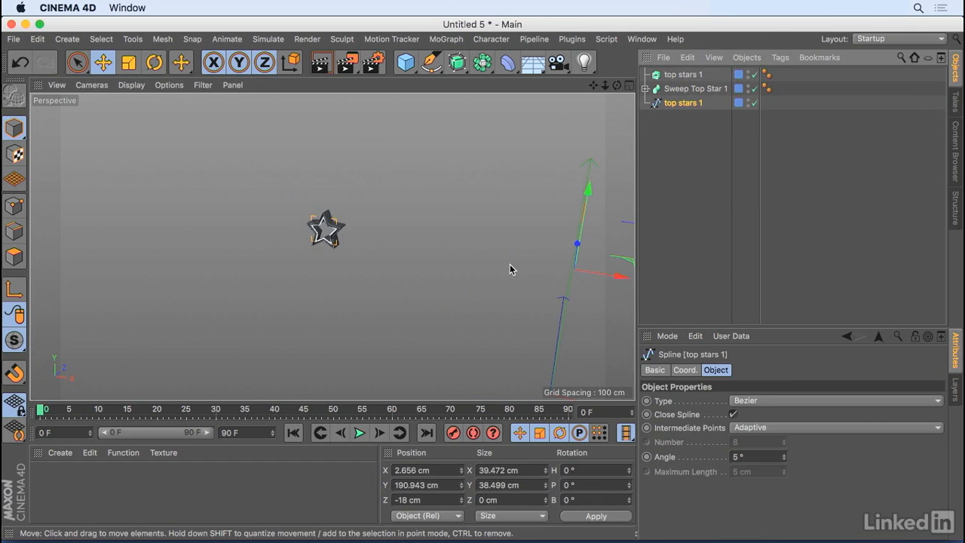
# Step: Move the axis of the top stars 1 spline to the center of all its points with Axis Center
pyautogui.hotkey('shift', 'c')
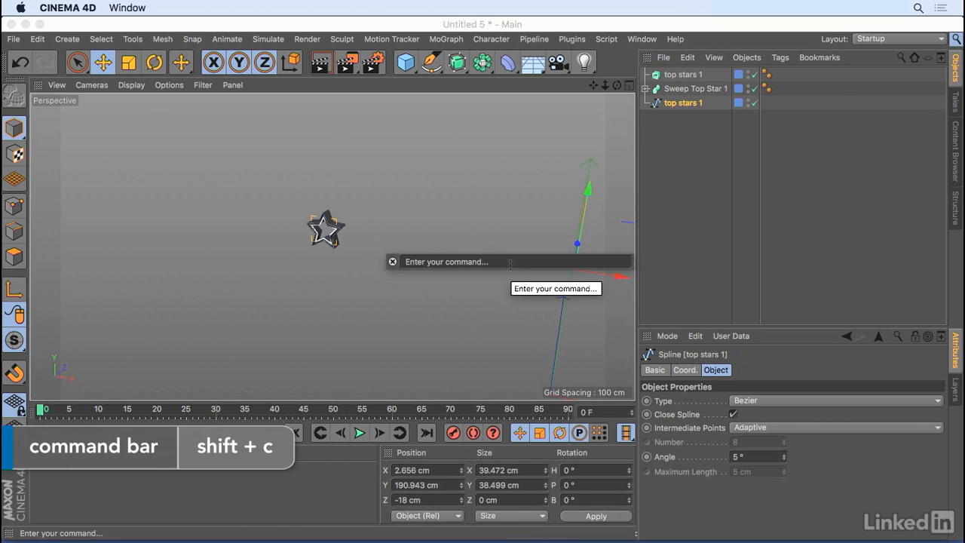
pyautogui.write('axis c')
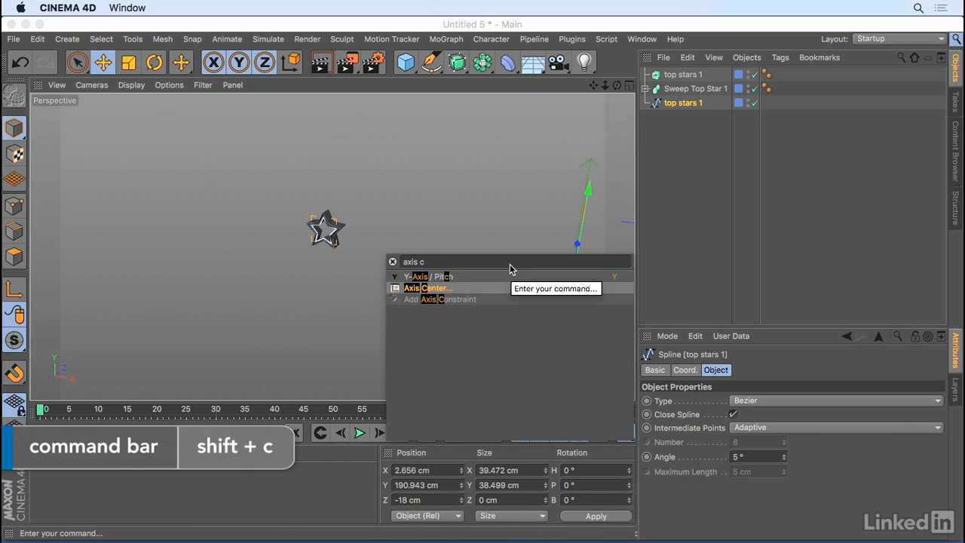
pyautogui.press('Return')
pyautogui.click(334, 308)
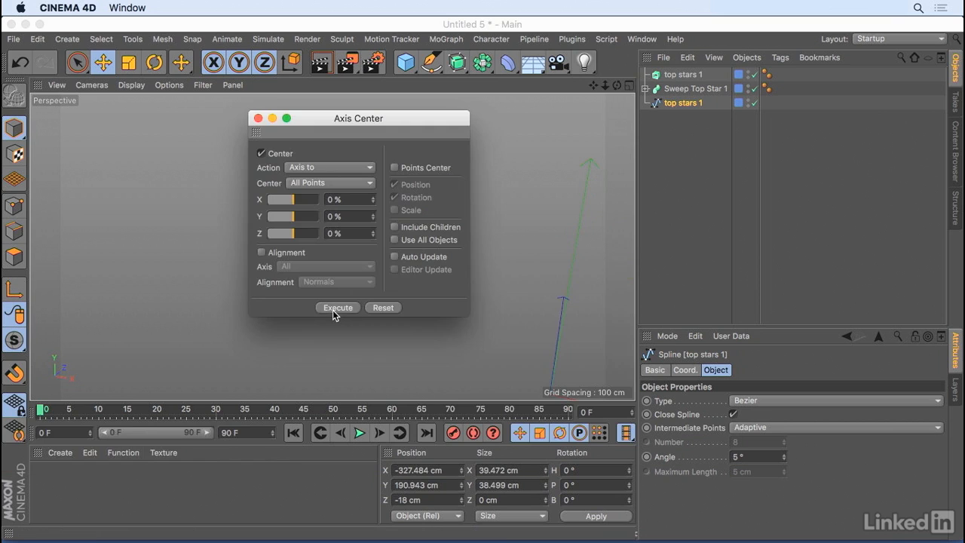
pyautogui.click(259, 117)
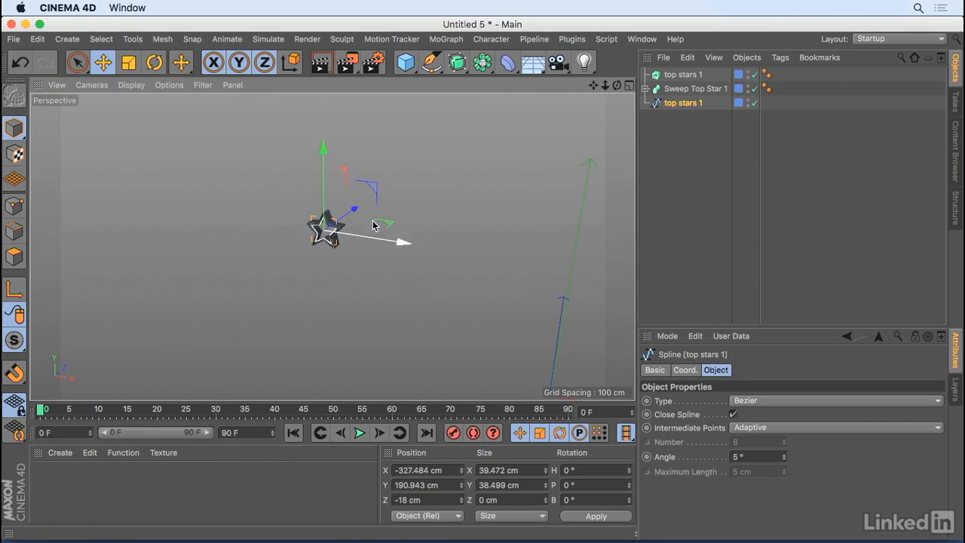
# Step: Make the spline a child of the top stars 1 extrude and set its X, Y and Z position to 0 cm
pyautogui.click(685, 370)
pyautogui.doubleClick(711, 401)
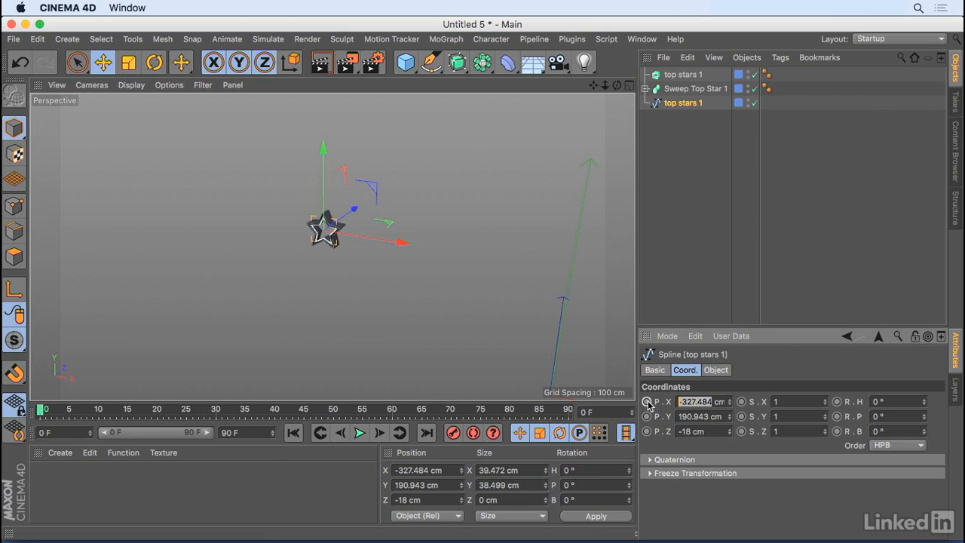
pyautogui.moveTo(670, 105); pyautogui.dragTo(683, 79)
pyautogui.click(683, 76)
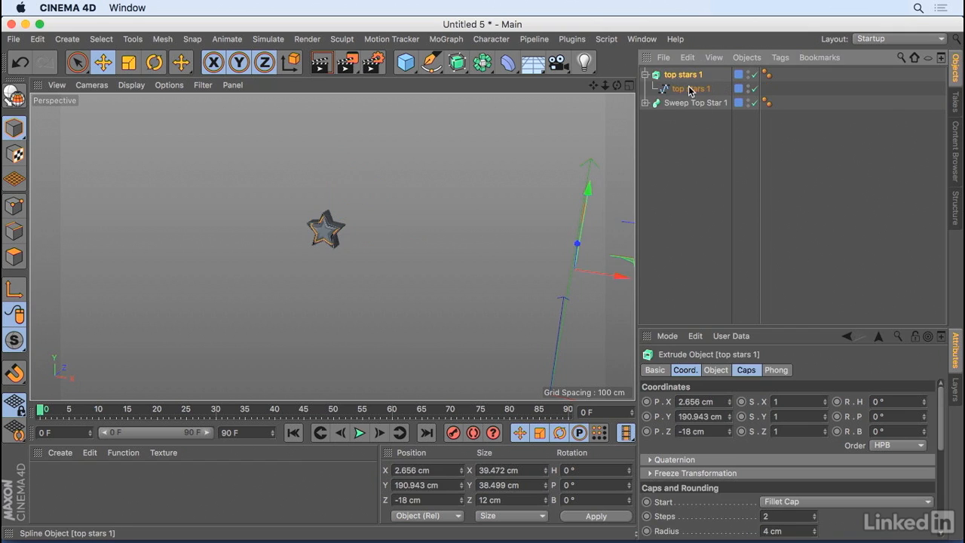
pyautogui.click(684, 89)
pyautogui.doubleClick(700, 401)
pyautogui.write('0')
pyautogui.press('Return')
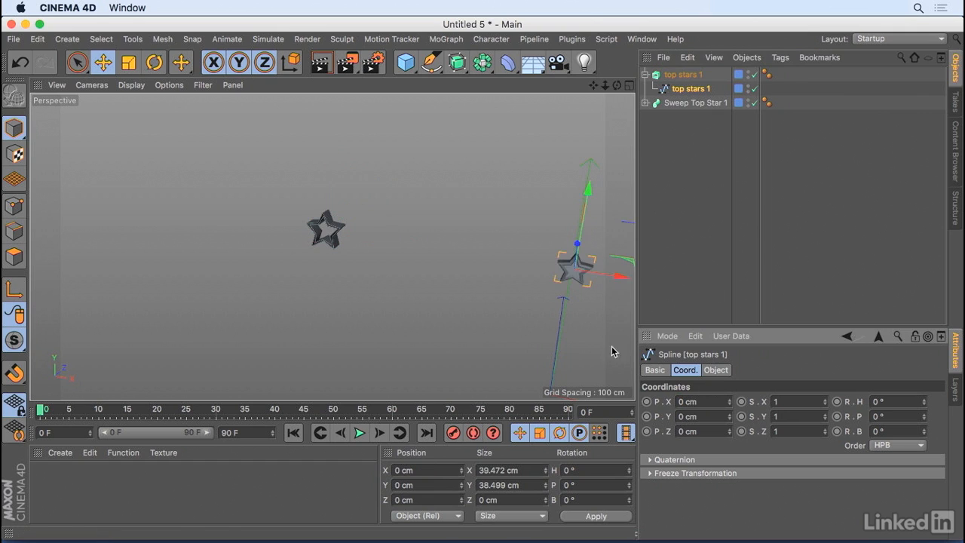
# Step: Set the X position of the top stars 1 extrude to -327.484 cm and frame the star closely at an angle
pyautogui.click(684, 74)
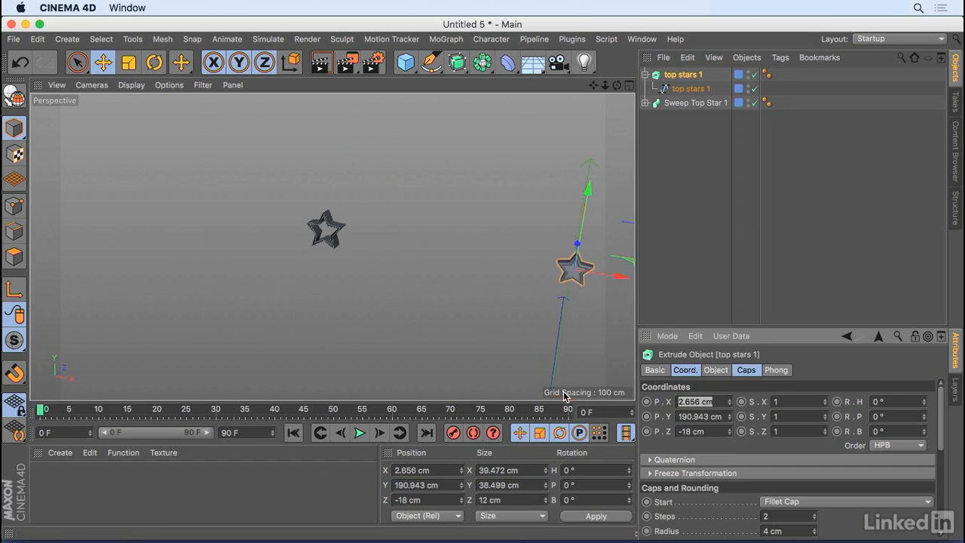
pyautogui.write('-327.484 cm')
pyautogui.press('Return')
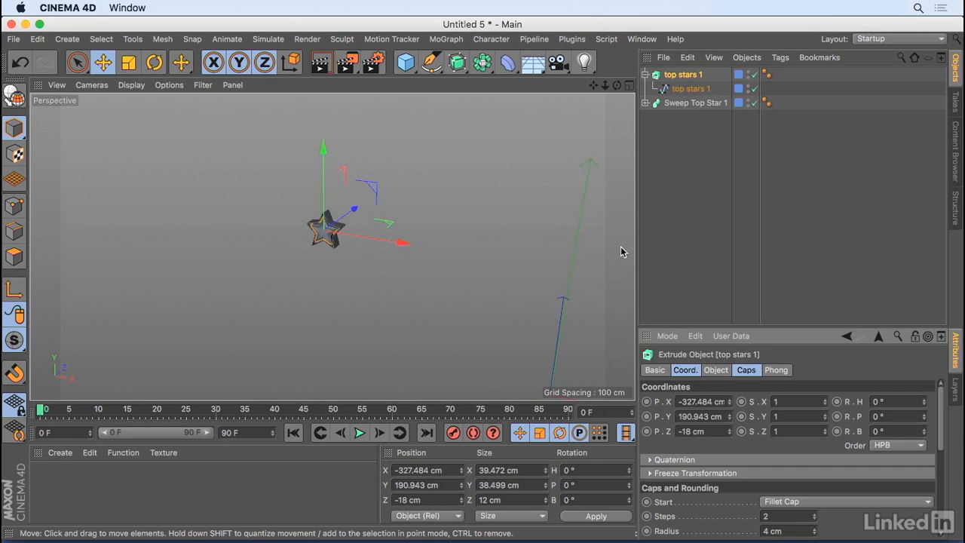
pyautogui.moveTo(605, 86); pyautogui.dragTo(584, 168)
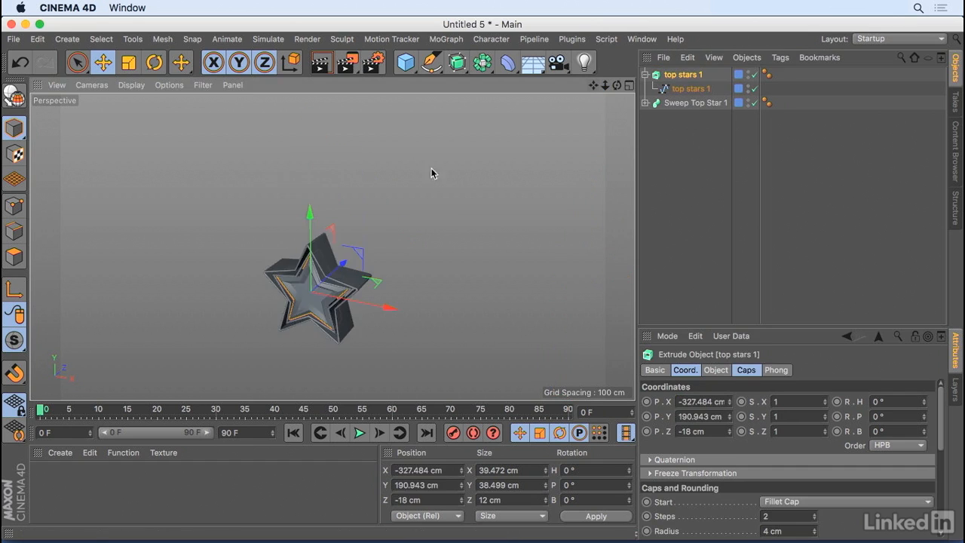
pyautogui.keyDown('alt'); pyautogui.moveTo(318, 273); pyautogui.dragTo(357, 212, button='right'); pyautogui.keyUp('alt')
pyautogui.keyDown('alt'); pyautogui.moveTo(357, 211); pyautogui.dragTo(411, 143, button='middle'); pyautogui.keyUp('alt')
pyautogui.keyDown('alt'); pyautogui.moveTo(358, 197); pyautogui.dragTo(454, 153); pyautogui.keyUp('alt')
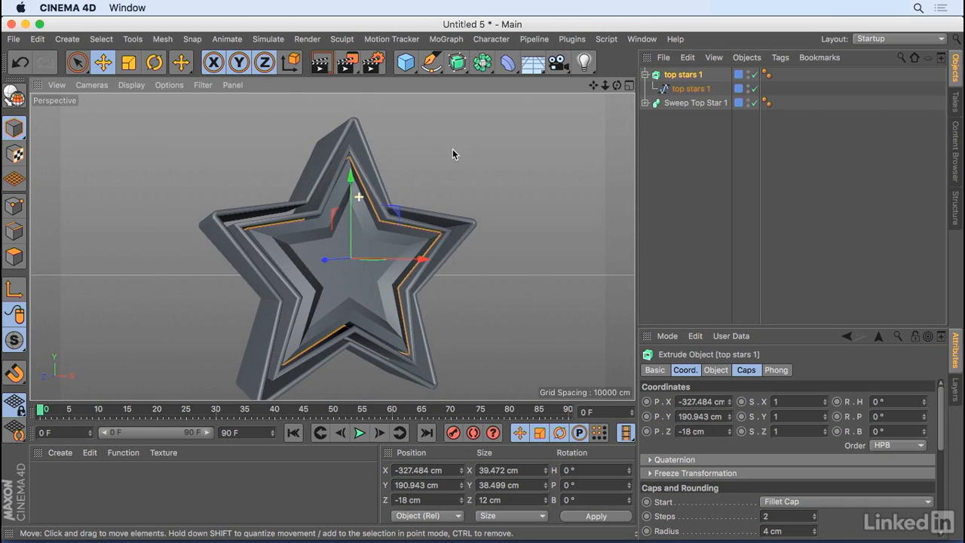
# Step: Examine the extrude's spline, the child objects of Sweep Top Star 1, and the sweep's Scale curve in its object properties
pyautogui.click(690, 89)
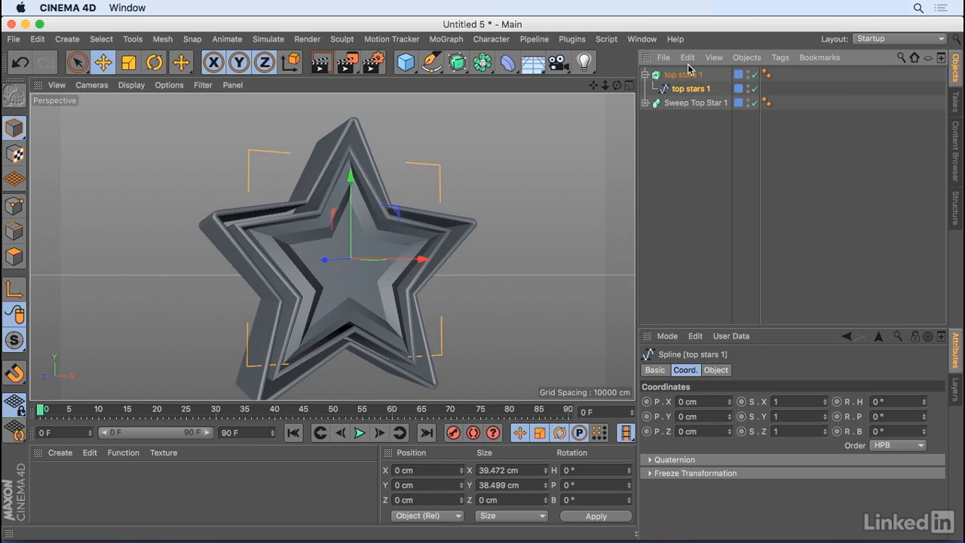
pyautogui.click(682, 74)
pyautogui.click(692, 89)
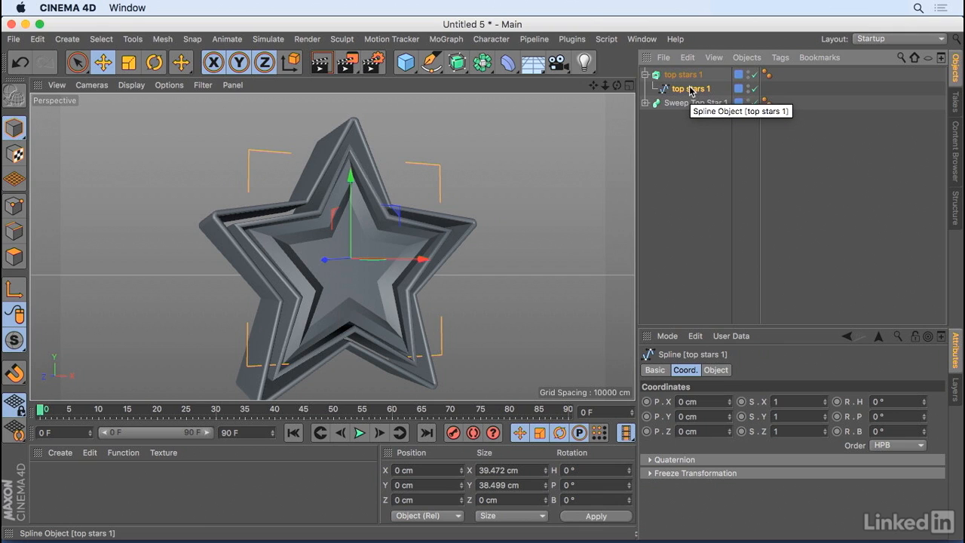
pyautogui.click(644, 103)
pyautogui.click(690, 117)
pyautogui.click(695, 103)
pyautogui.click(713, 370)
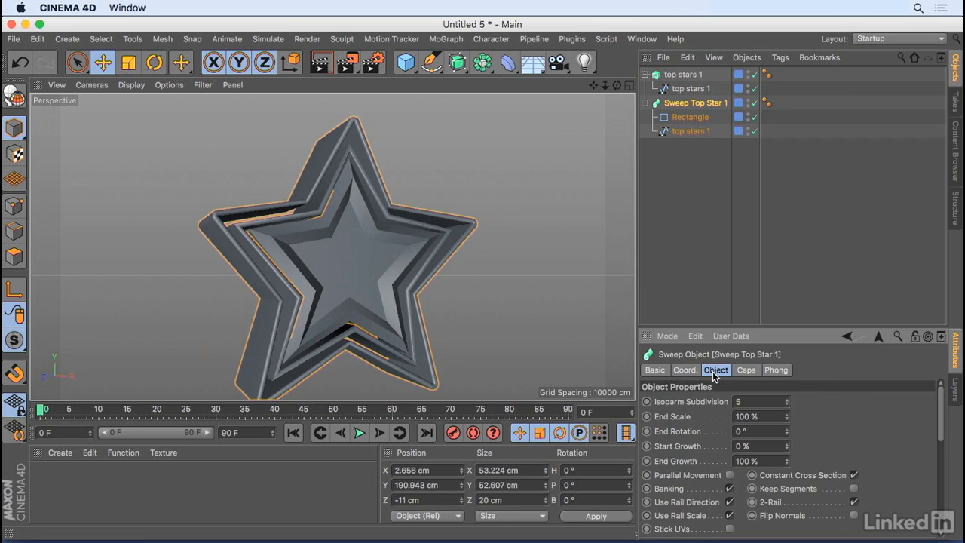
pyautogui.moveTo(711, 328); pyautogui.dragTo(696, 173)
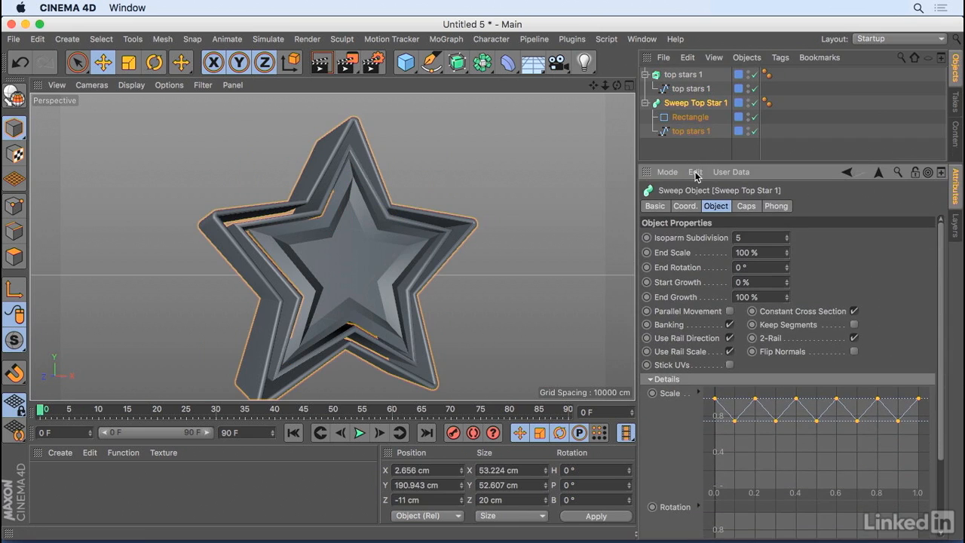
# Step: Try adding a point to the Scale curve of Sweep Top Star 1 and shifting it
pyautogui.keyDown('ctrl'); pyautogui.click(744, 413); pyautogui.keyUp('ctrl')
pyautogui.moveTo(745, 410); pyautogui.dragTo(748, 412)
pyautogui.press('super+z')
pyautogui.press('super+z')
# Step: Delete the top stars 1 spline from Sweep Top Star 1 and duplicate the extrude's spline to the root level
pyautogui.click(688, 133)
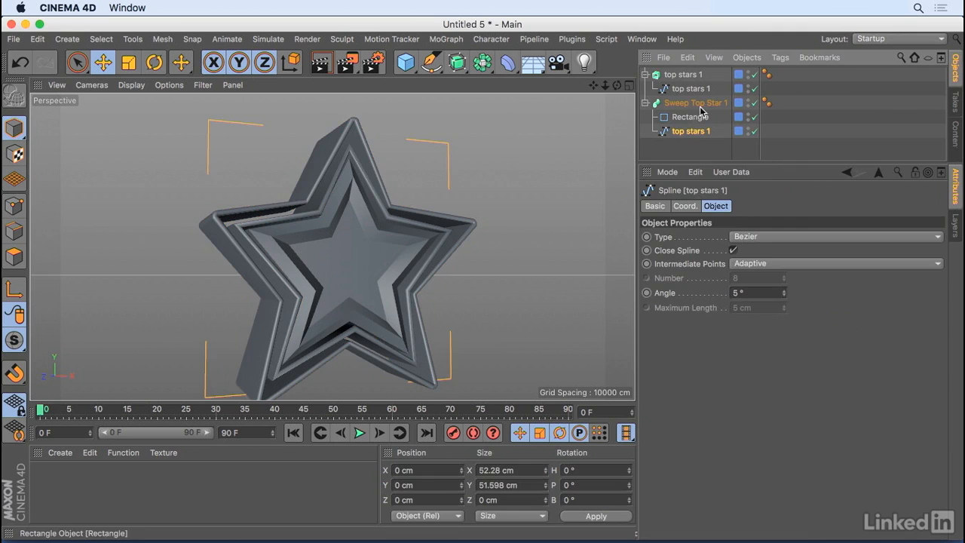
pyautogui.press('Delete')
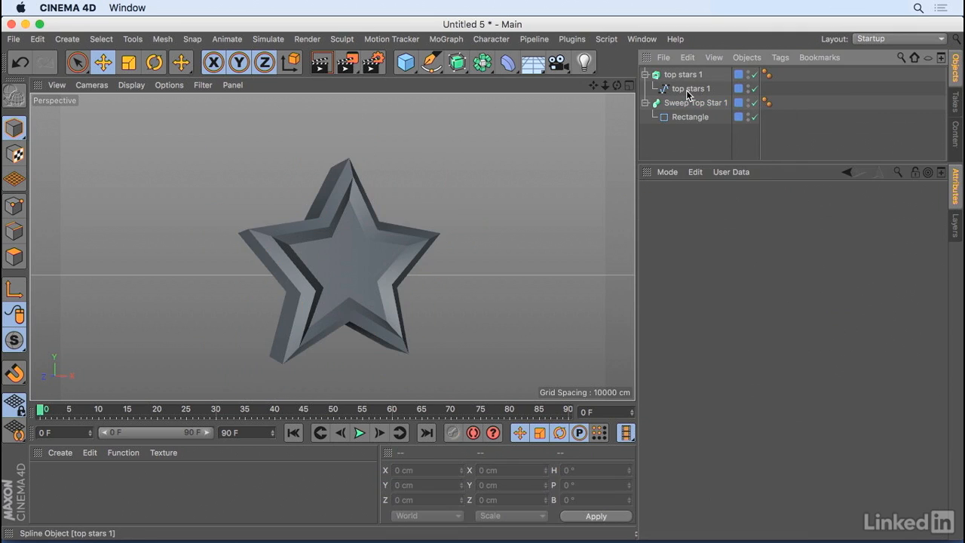
pyautogui.click(686, 89)
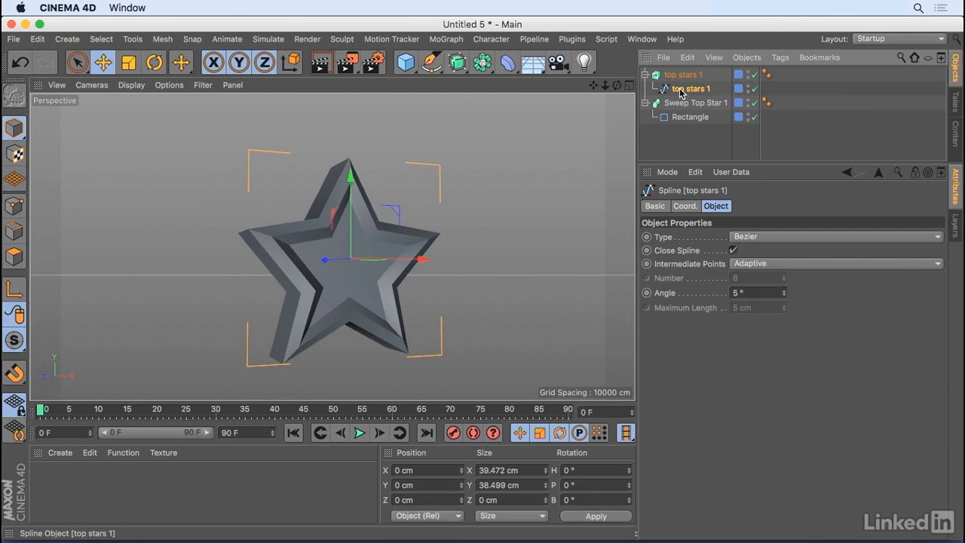
pyautogui.moveTo(680, 92); pyautogui.dragTo(693, 133)
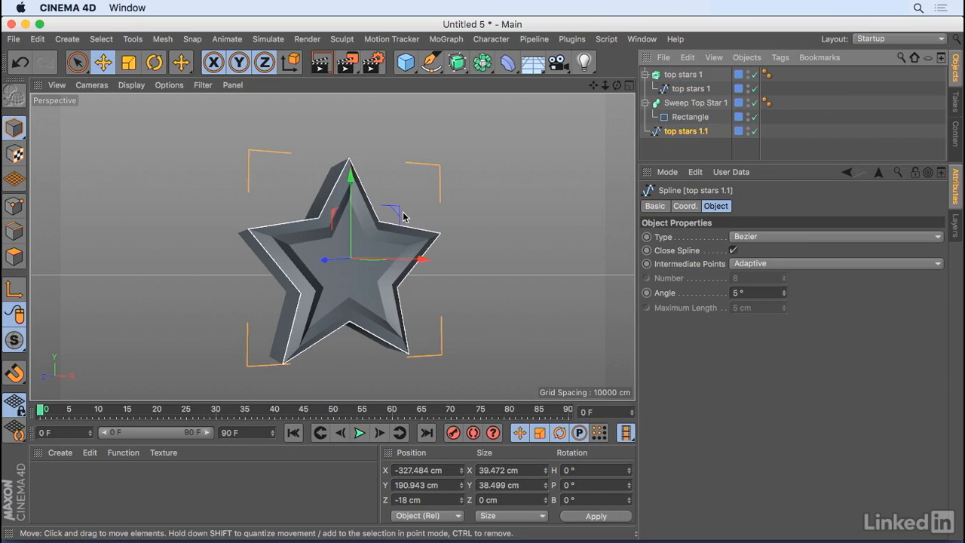
# Step: Scale all points of the duplicated star spline up in X and Y to about 43.4 by 42.3 cm
pyautogui.click(15, 205)
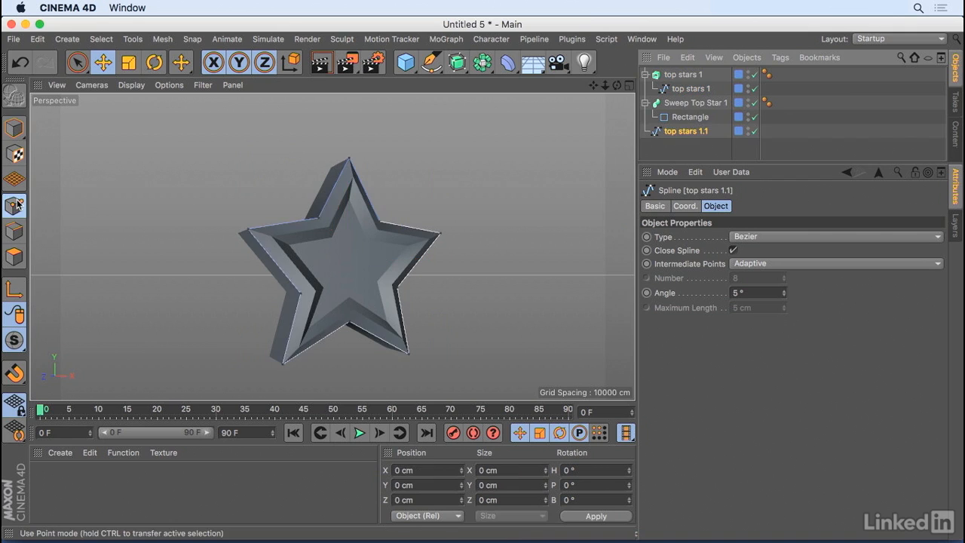
pyautogui.press('super+a')
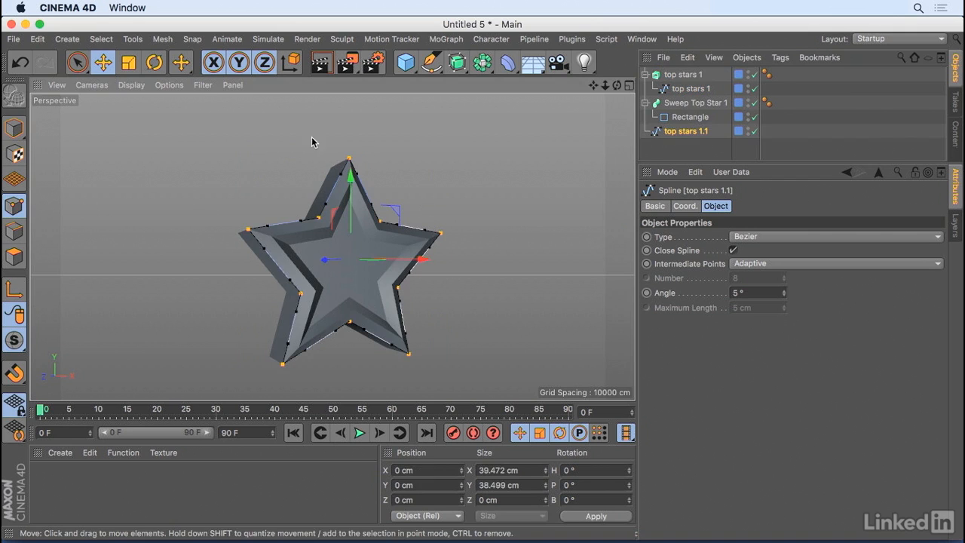
pyautogui.click(129, 65)
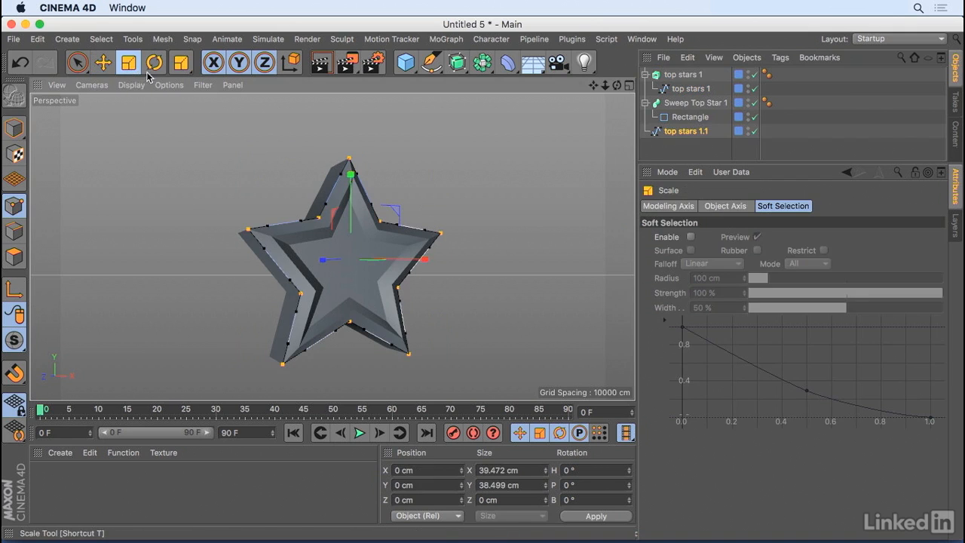
pyautogui.moveTo(467, 181); pyautogui.dragTo(444, 184)
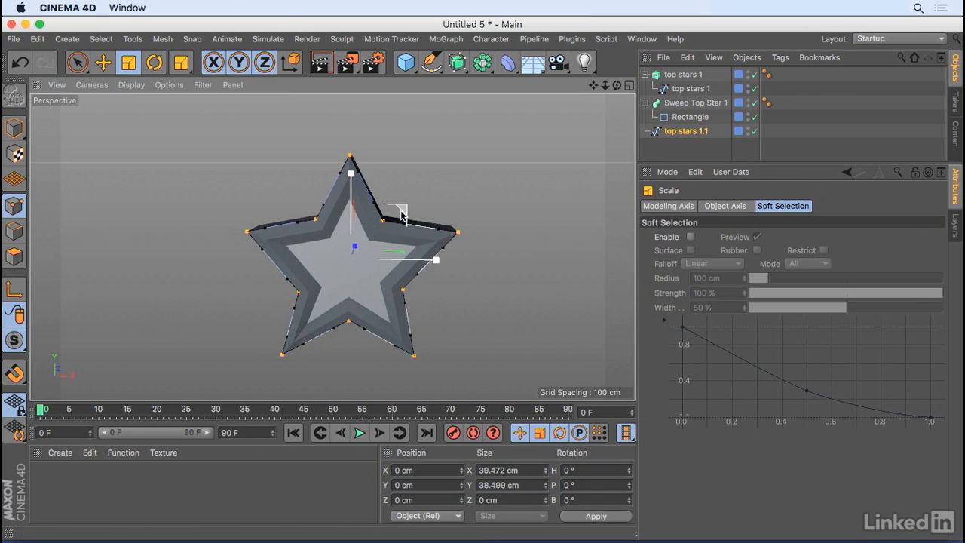
pyautogui.moveTo(400, 213); pyautogui.dragTo(407, 210)
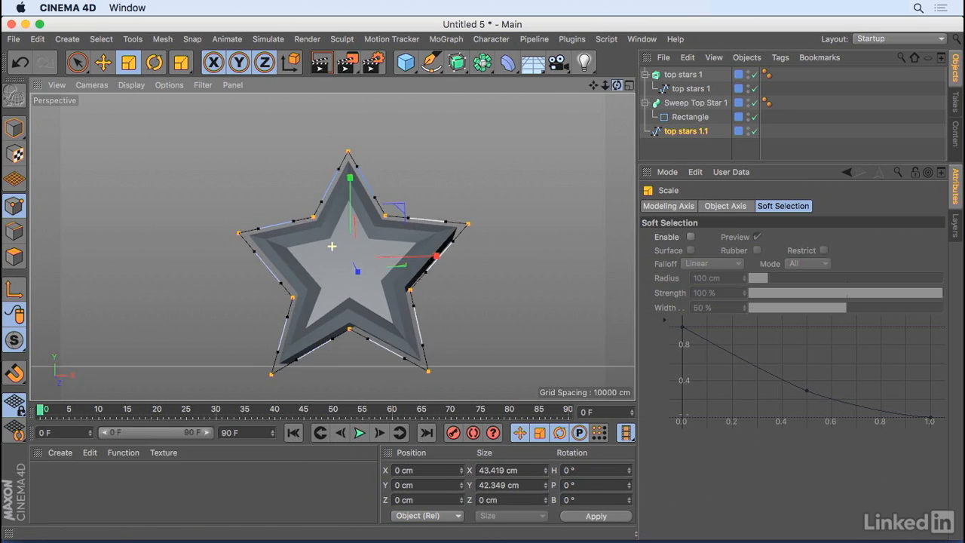
# Step: Create a 2 cm outline around the top stars 1.1 spline within the same object
pyautogui.click(685, 131)
pyautogui.click(684, 207)
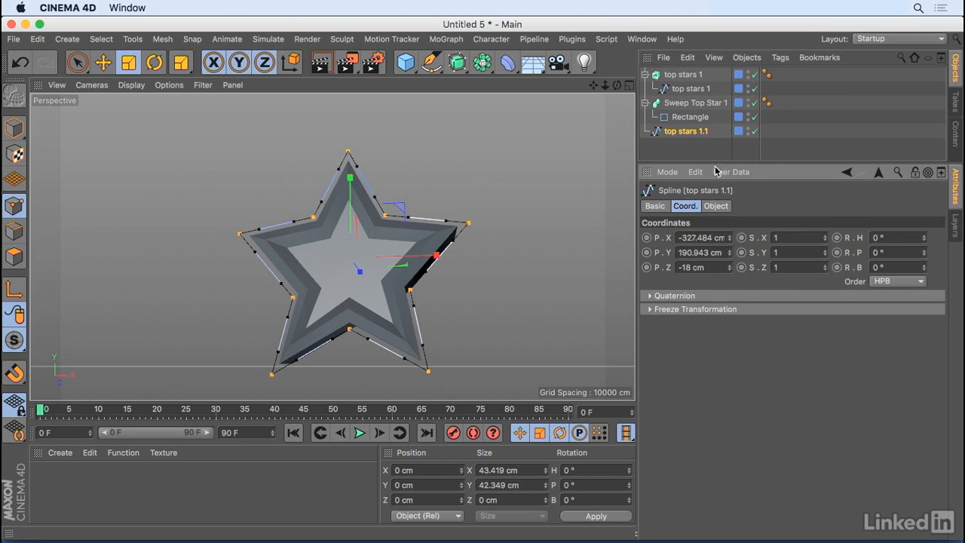
pyautogui.click(682, 75)
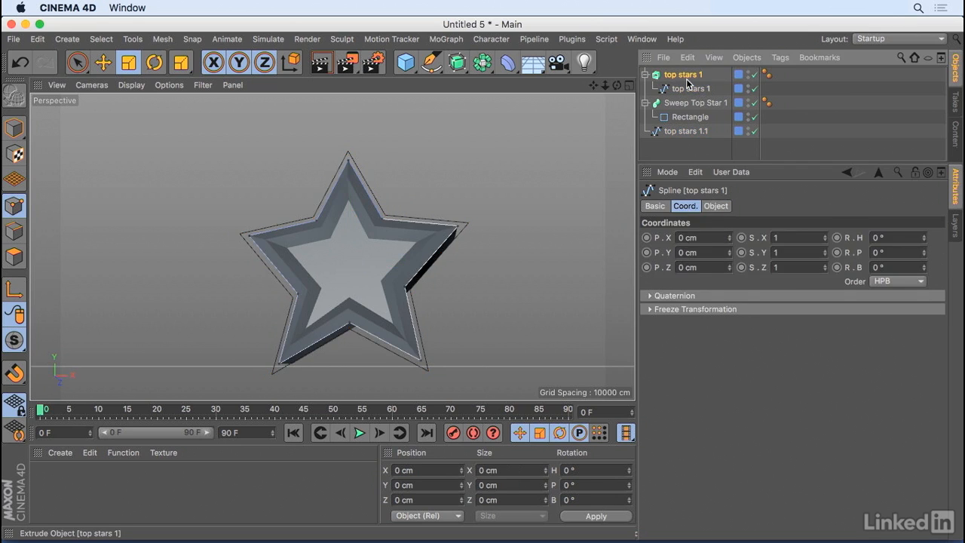
pyautogui.click(684, 132)
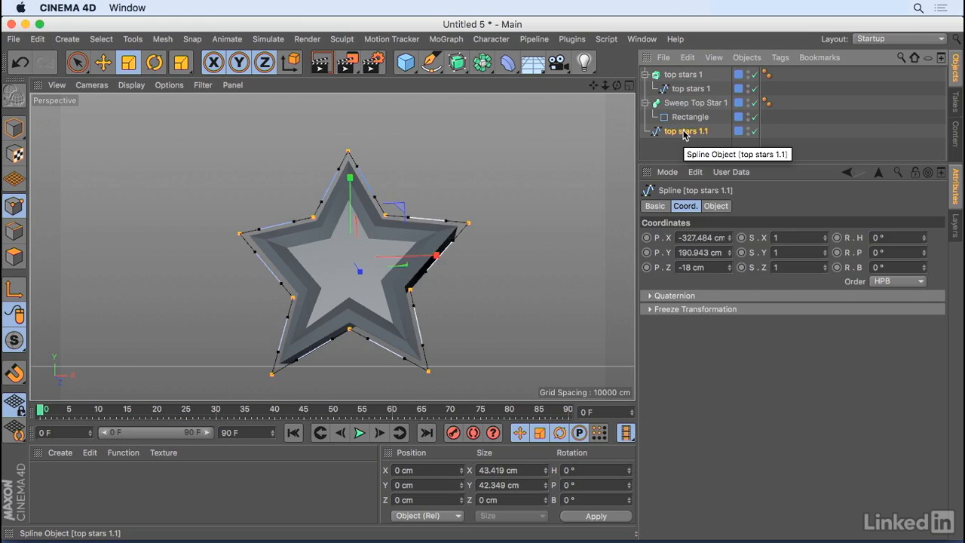
pyautogui.rightClick(524, 208)
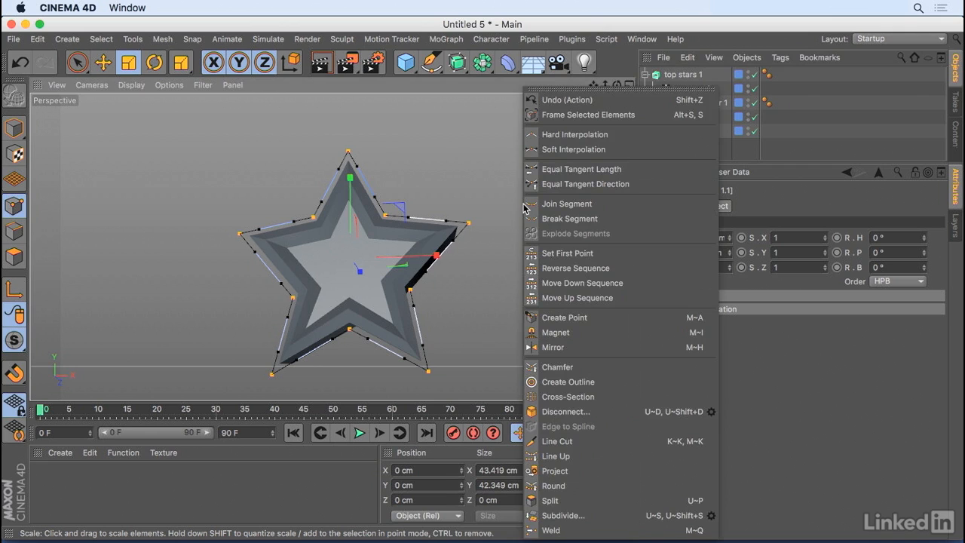
pyautogui.click(579, 382)
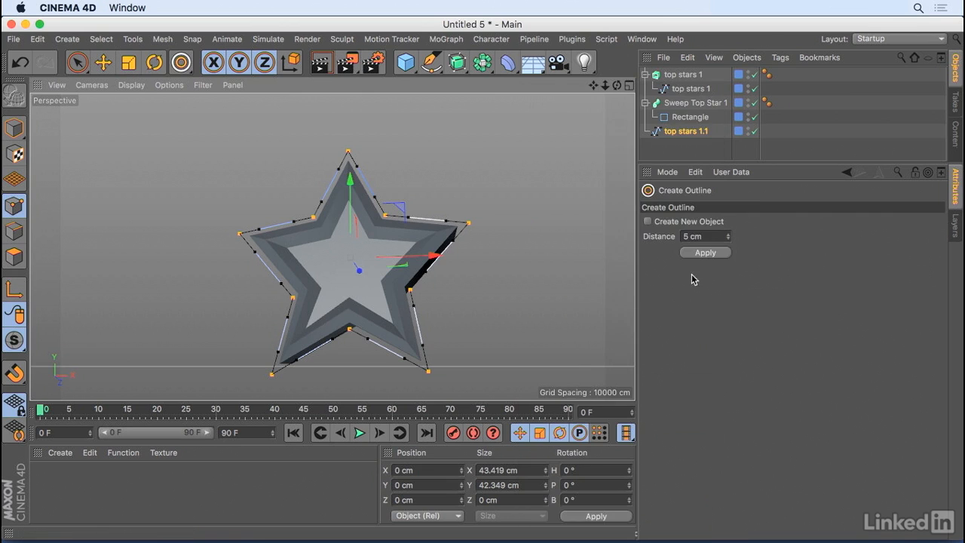
pyautogui.click(693, 236)
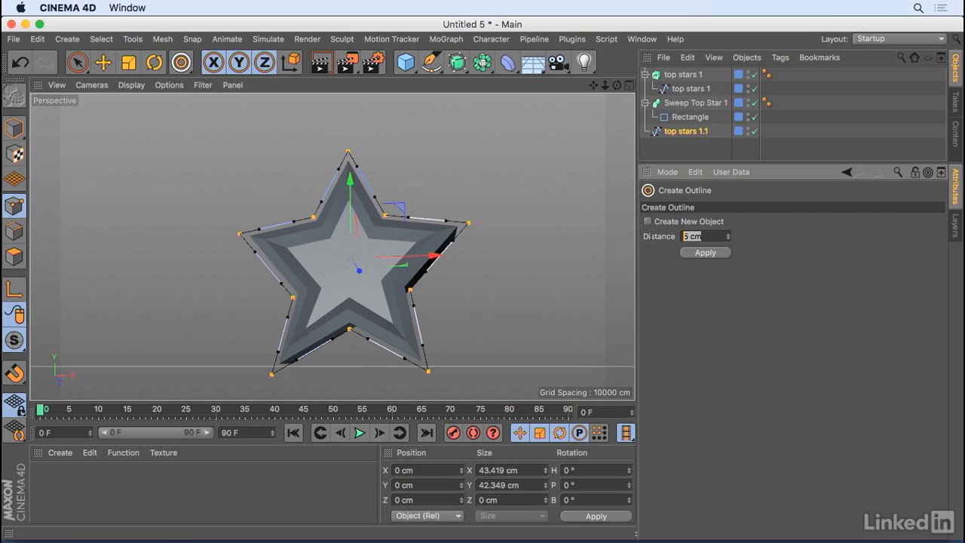
pyautogui.write('2')
pyautogui.click(715, 252)
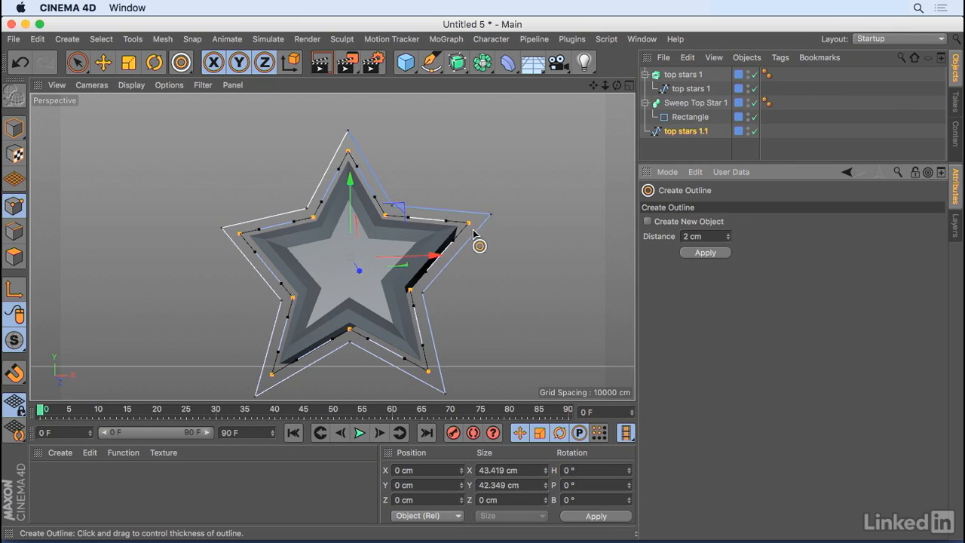
# Step: Select all connected points of the outer star outline in the top stars 1.1 spline
pyautogui.click(76, 63)
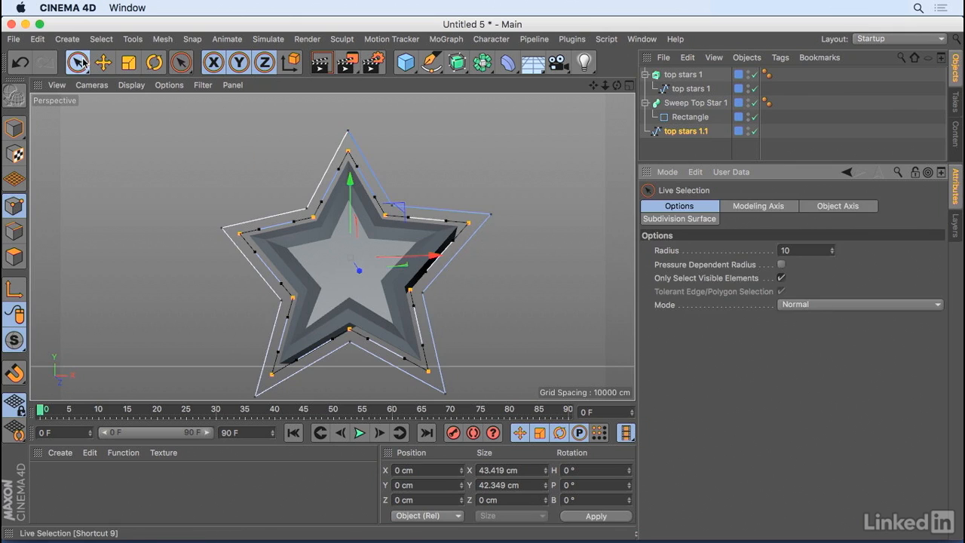
pyautogui.click(489, 217)
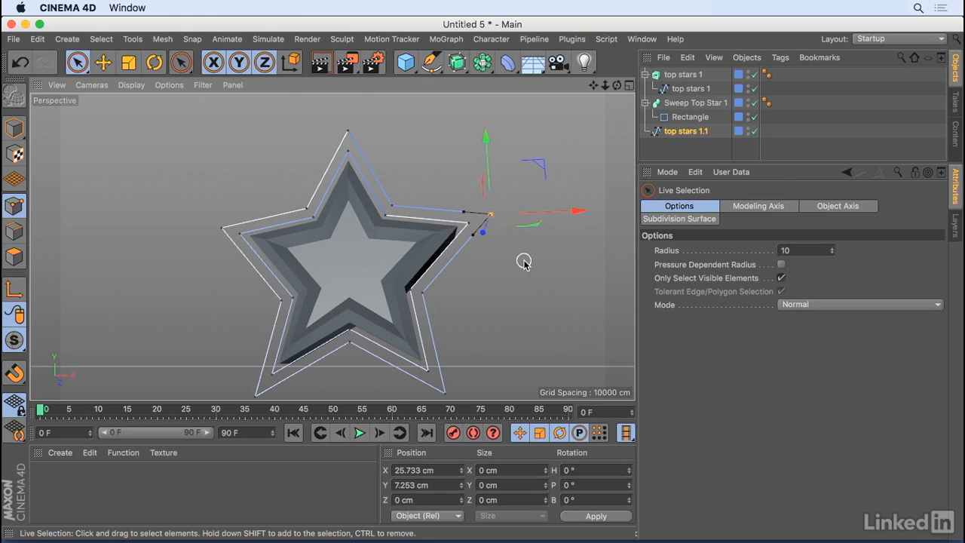
pyautogui.click(100, 39)
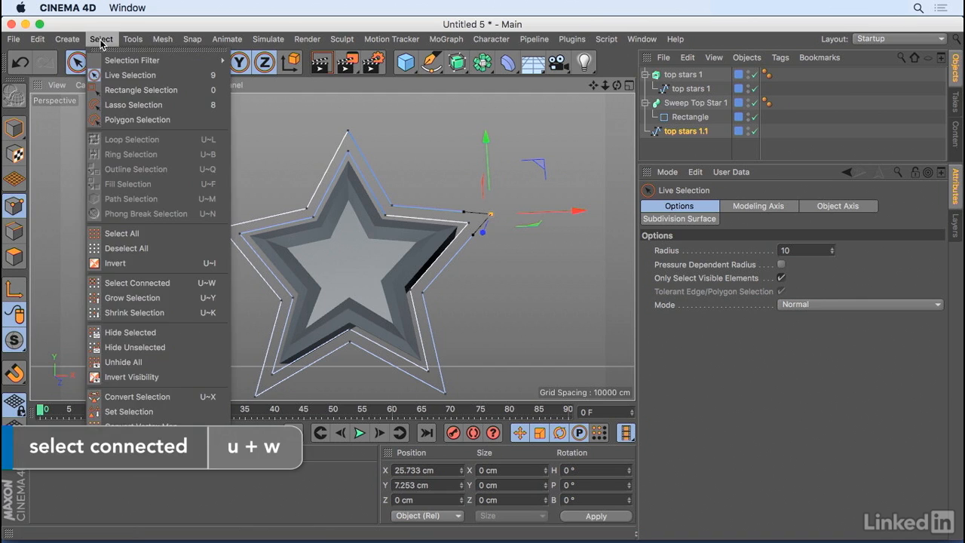
pyautogui.click(168, 283)
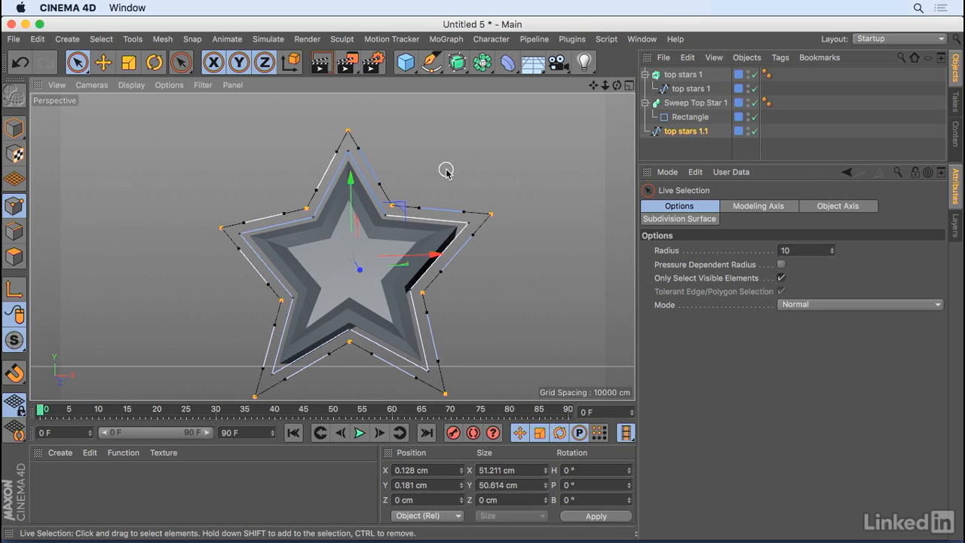
# Step: Chamfer the selected outer star points of the top stars 1.1 spline with a 0.5 cm radius and deselect the spline
pyautogui.rightClick(530, 213)
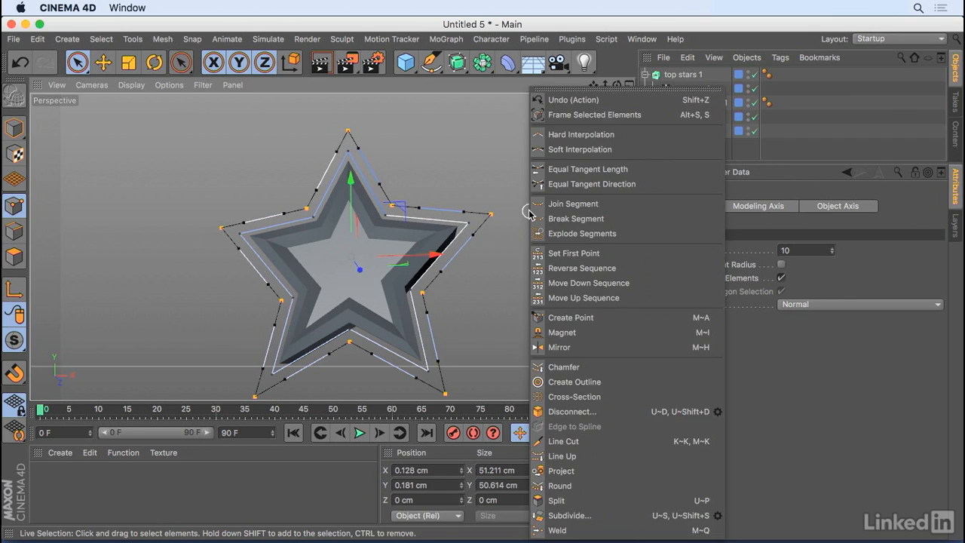
pyautogui.click(615, 368)
pyautogui.click(711, 251)
pyautogui.press('BackSpace')
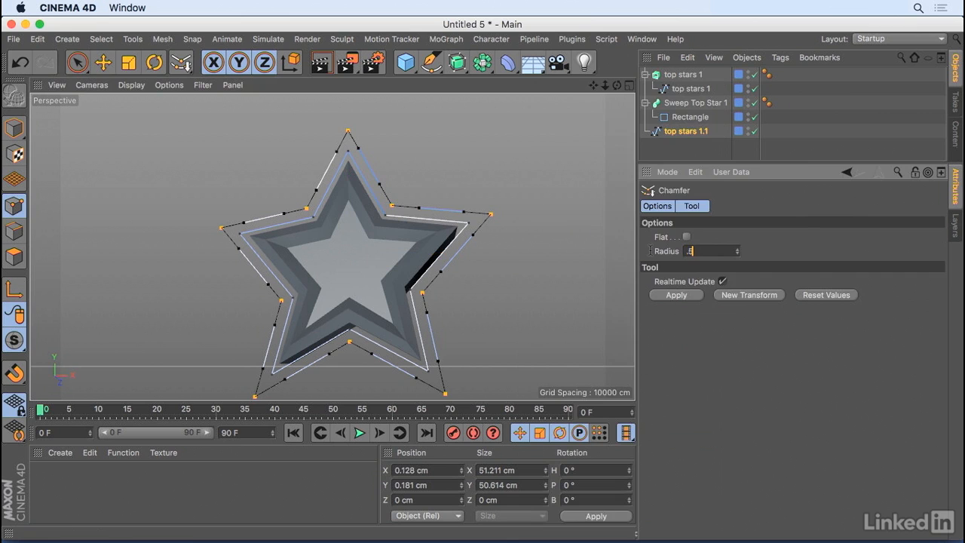
pyautogui.write('.5')
pyautogui.press('Return')
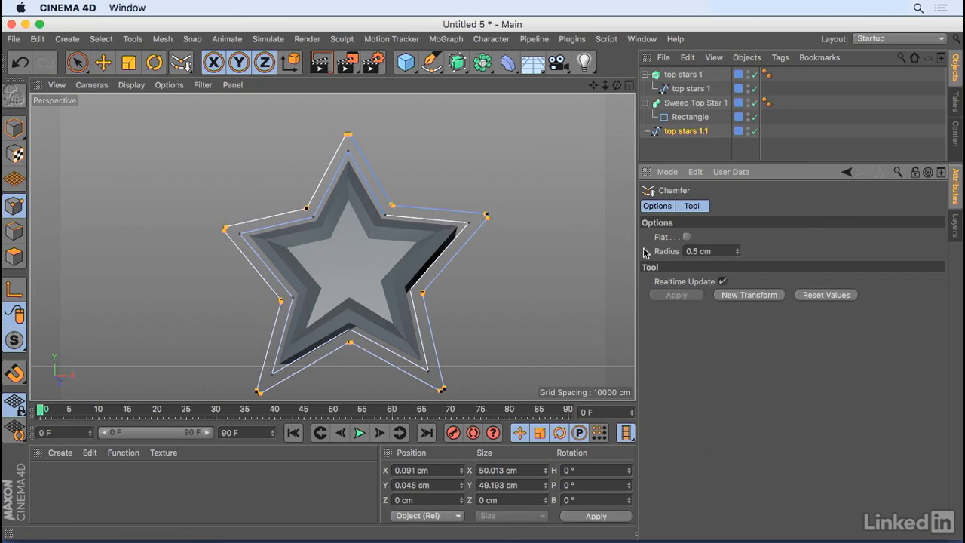
pyautogui.moveTo(605, 84)
pyautogui.mouseDown()
pyautogui.moveTo(637, 85)
pyautogui.moveTo(605, 85)
pyautogui.mouseUp()
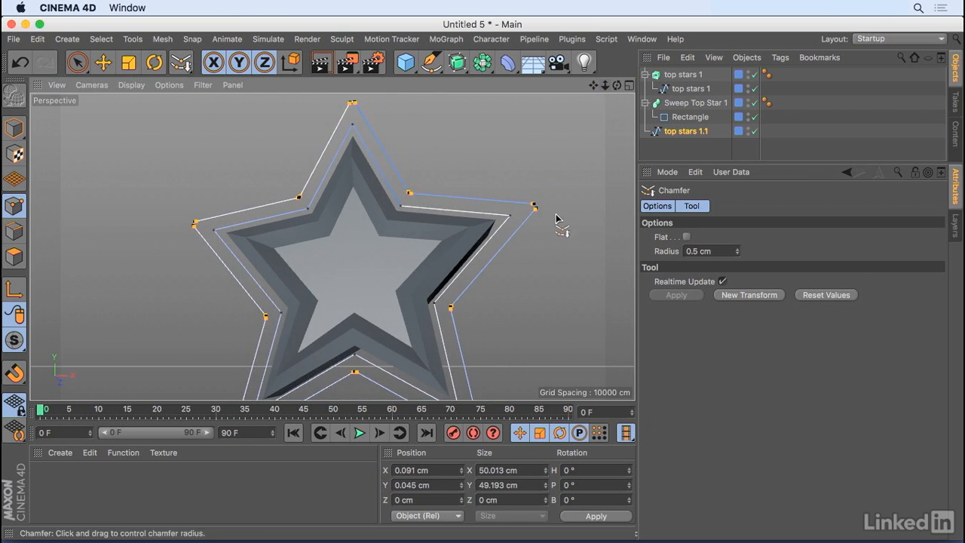
pyautogui.click(684, 156)
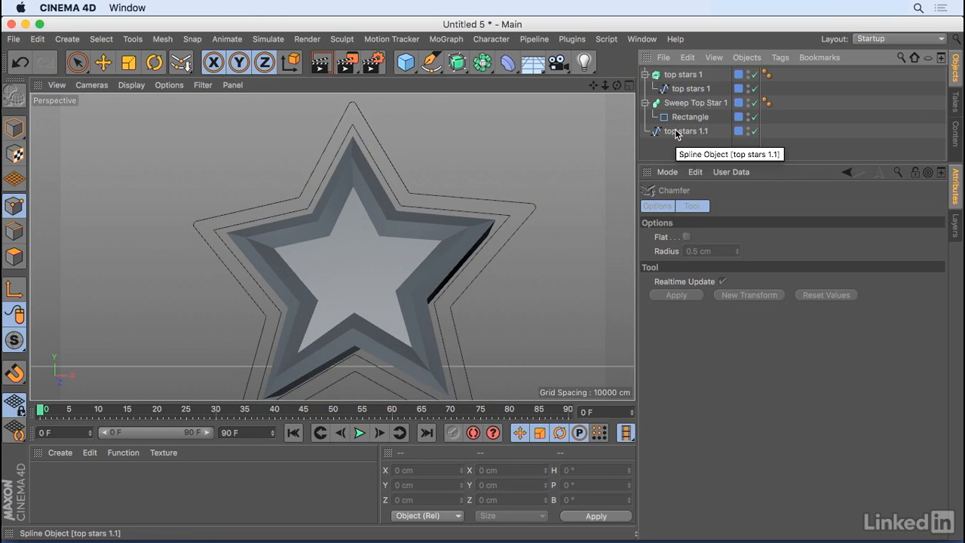
# Step: Nest the top stars 1.1 spline under Sweep Top Star 1 below Rectangle, and inspect the resulting border's depth around the star
pyautogui.moveTo(676, 131)
pyautogui.mouseDown()
pyautogui.moveTo(695, 131)
pyautogui.moveTo(688, 125)
pyautogui.mouseUp()
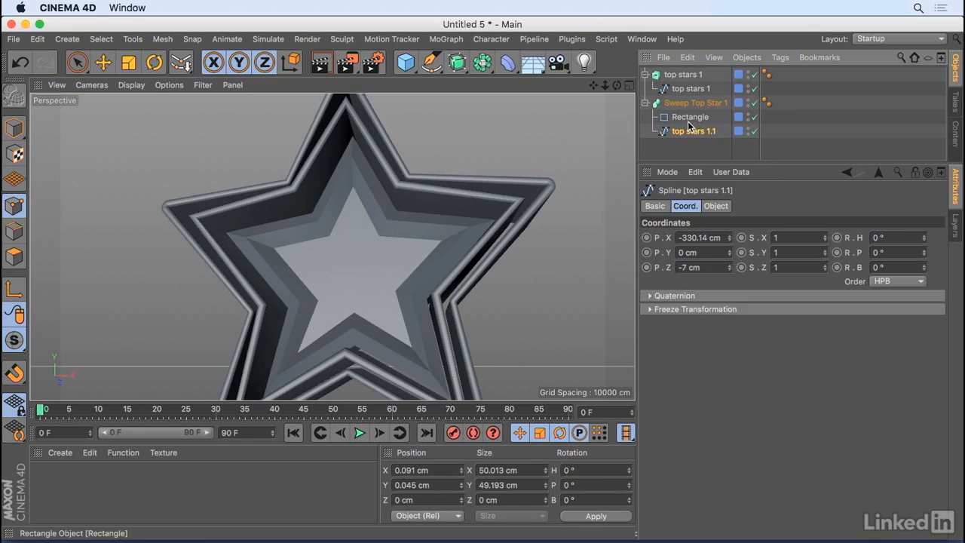
pyautogui.click(691, 154)
pyautogui.moveTo(617, 86)
pyautogui.mouseDown()
pyautogui.moveTo(596, 95)
pyautogui.moveTo(617, 86)
pyautogui.mouseUp()
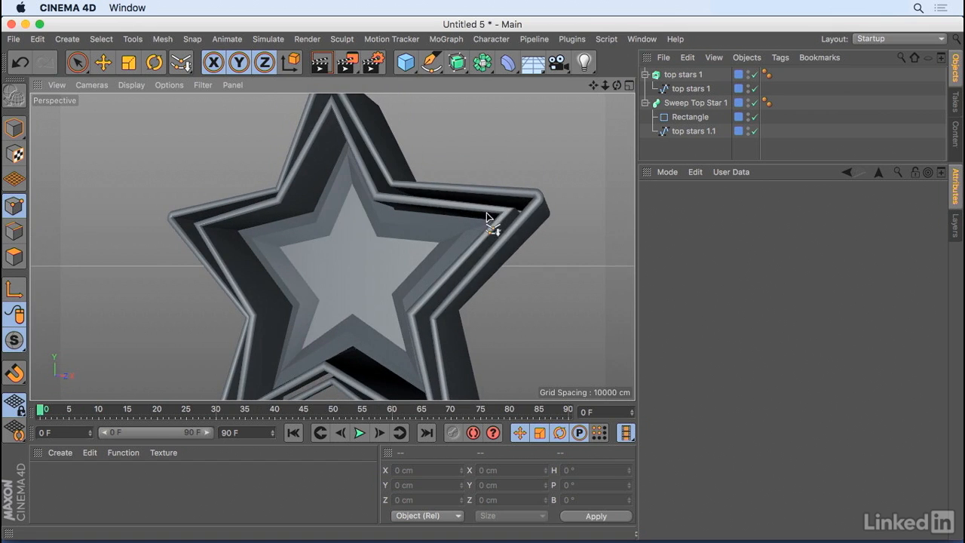
pyautogui.click(695, 103)
pyautogui.moveTo(616, 85); pyautogui.dragTo(528, 87)
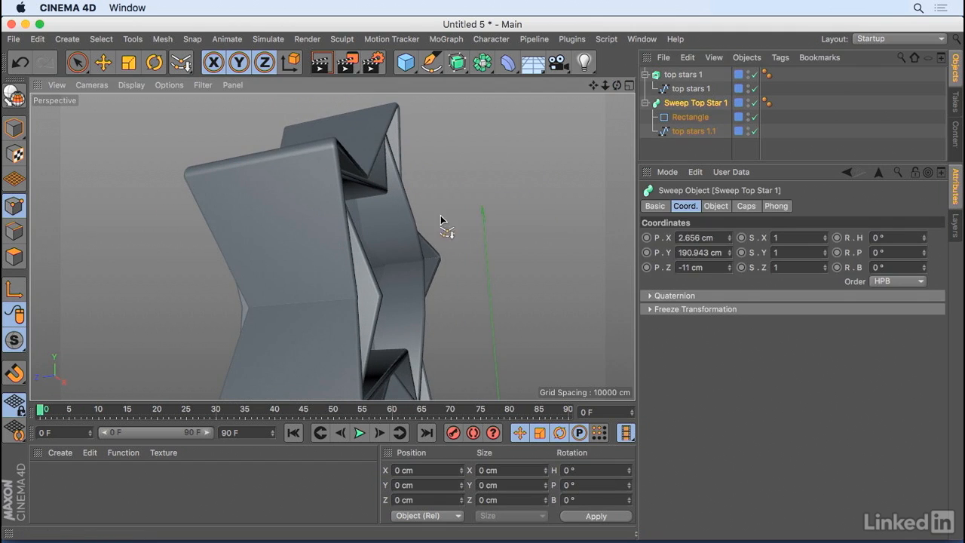
pyautogui.moveTo(617, 85); pyautogui.dragTo(482, 87)
pyautogui.moveTo(593, 85)
pyautogui.mouseDown()
pyautogui.moveTo(475, 123)
pyautogui.moveTo(595, 85)
pyautogui.moveTo(575, 86)
pyautogui.mouseUp()
# Step: Set the Z position of the top stars 1.1 spline to 0 cm
pyautogui.click(712, 132)
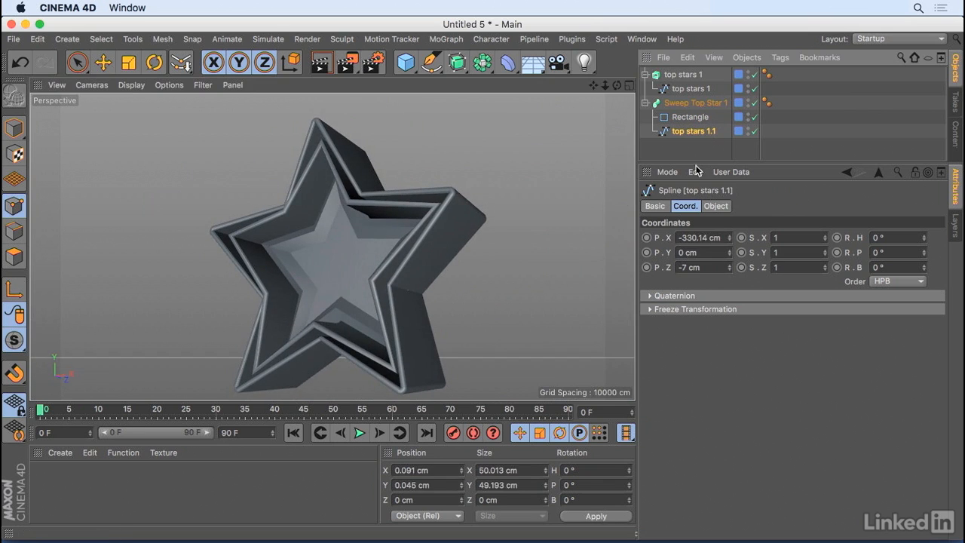
pyautogui.click(708, 268)
pyautogui.write('0')
pyautogui.press('Return')
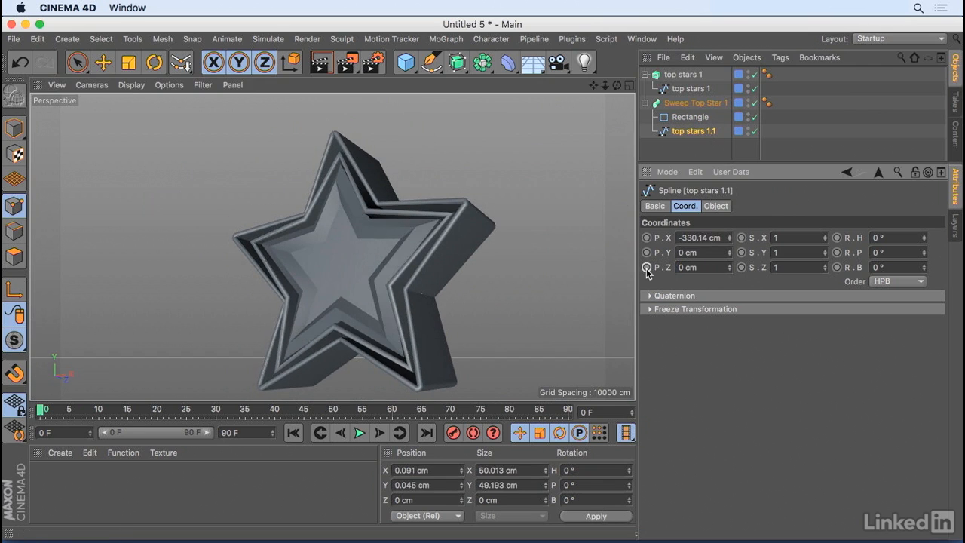
pyautogui.moveTo(617, 85); pyautogui.dragTo(592, 89)
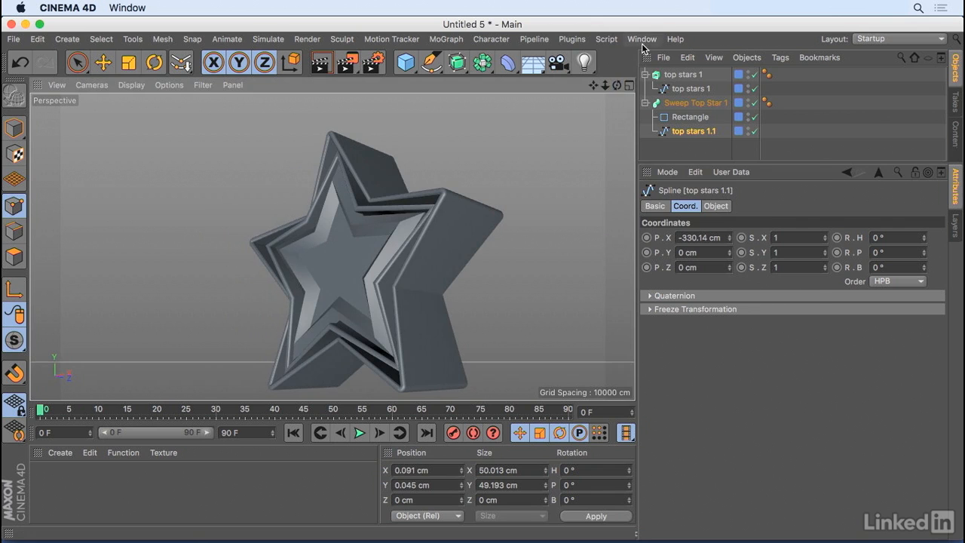
# Step: Switch to the solution_modeling.c4d project and bring the shield's SPORTS lettering into view
pyautogui.click(642, 40)
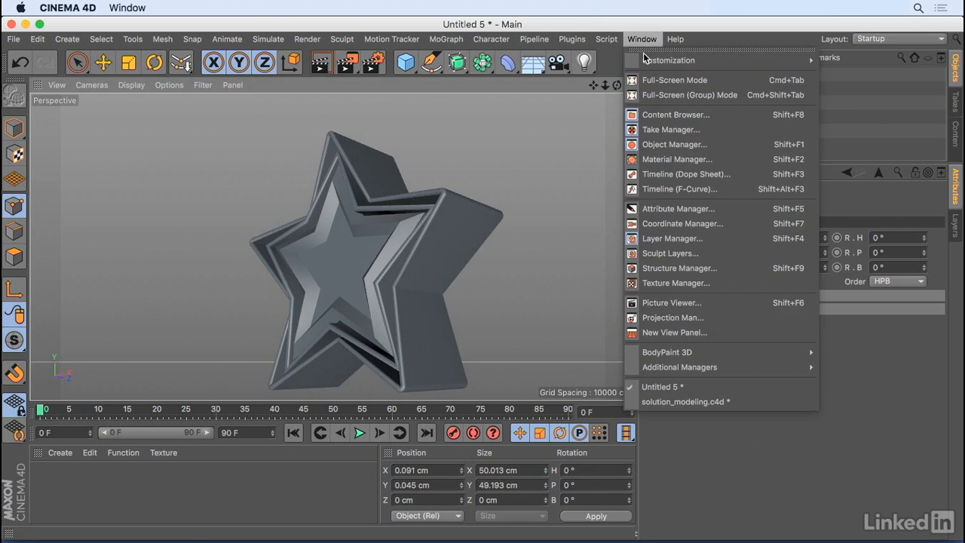
pyautogui.click(678, 401)
pyautogui.moveTo(604, 85); pyautogui.dragTo(552, 85)
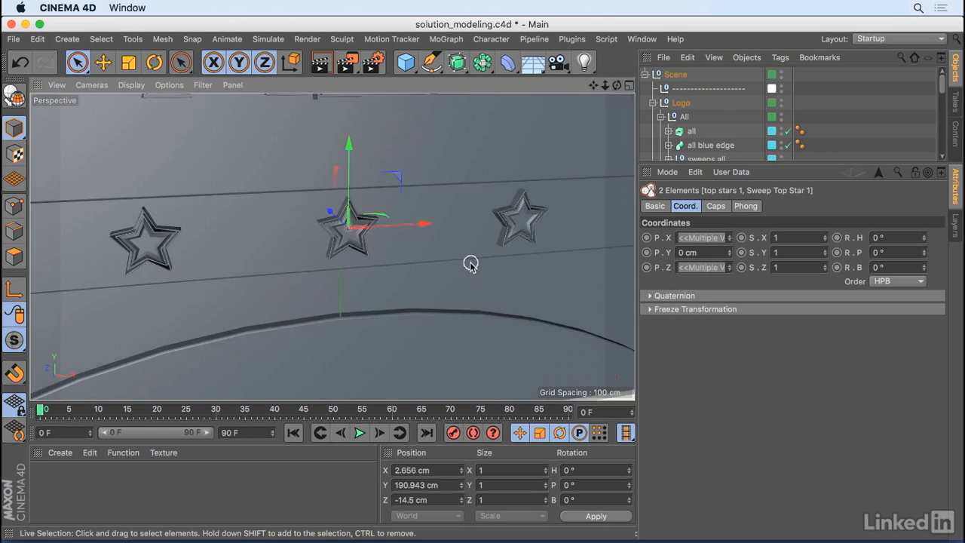
pyautogui.keyDown('alt'); pyautogui.moveTo(470, 262); pyautogui.dragTo(429, 114, button='middle'); pyautogui.keyUp('alt')
pyautogui.keyDown('alt'); pyautogui.moveTo(424, 164); pyautogui.dragTo(369, 224, button='right'); pyautogui.keyUp('alt')
pyautogui.keyDown('alt'); pyautogui.moveTo(439, 222); pyautogui.dragTo(389, 189); pyautogui.keyUp('alt')
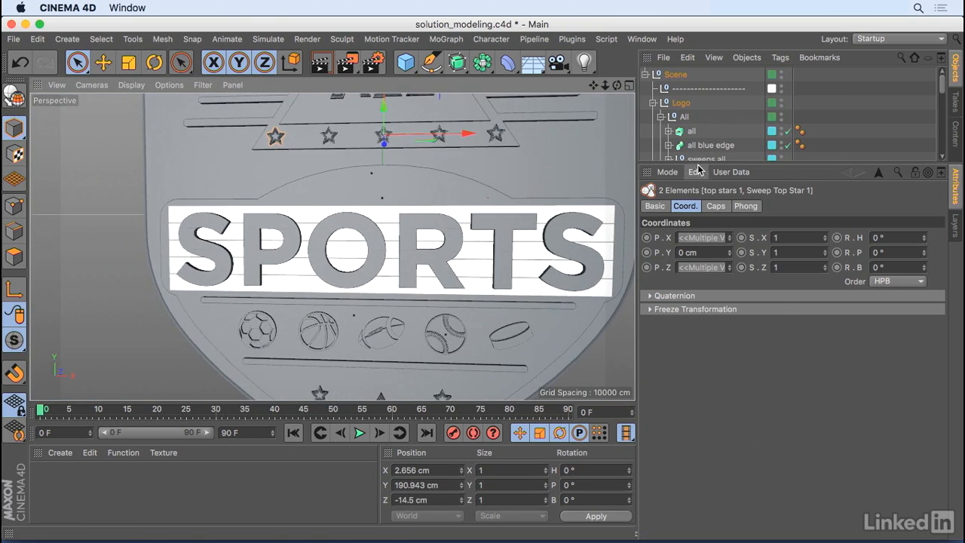
# Step: Enlarge the object hierarchy, collapse the Top Stars, Top Geo and All groups, and expand the Sports group
pyautogui.moveTo(701, 163); pyautogui.dragTo(737, 350)
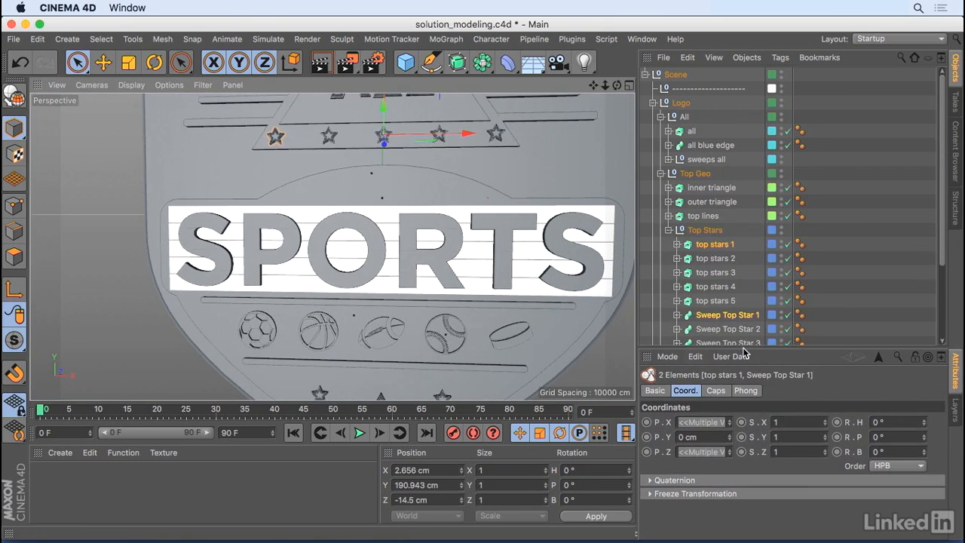
pyautogui.click(668, 231)
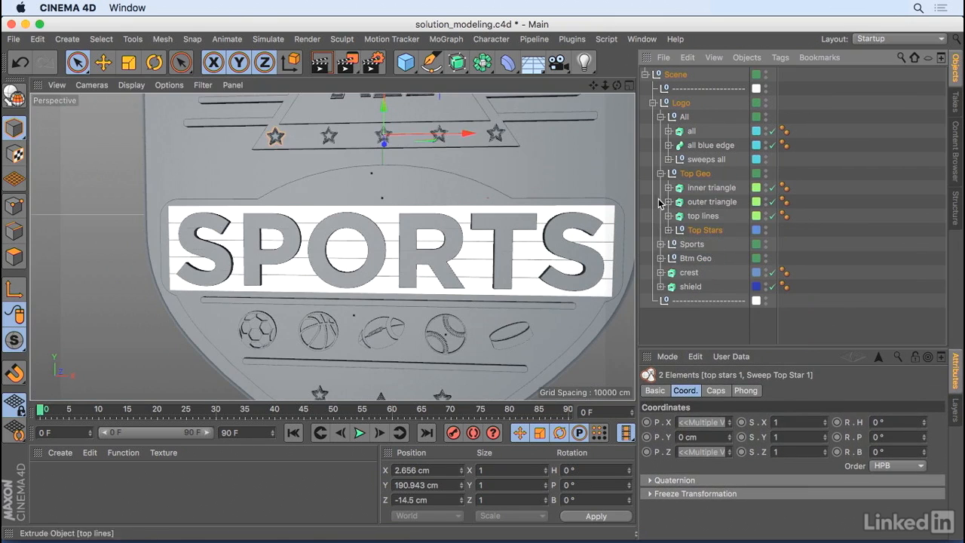
pyautogui.click(660, 174)
pyautogui.click(660, 117)
pyautogui.click(661, 145)
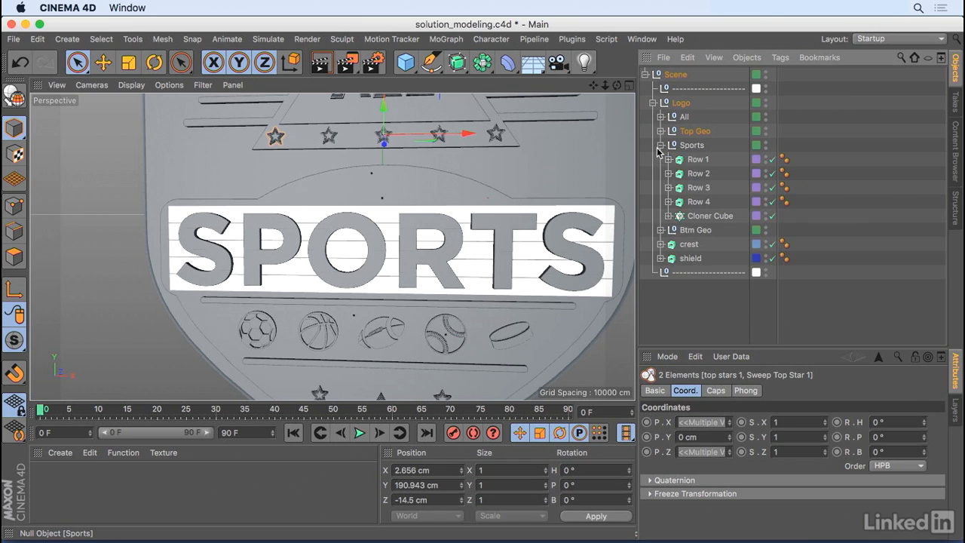
# Step: Examine the individual letter splines inside the Row 1 extrude of the Sports group
pyautogui.click(672, 159)
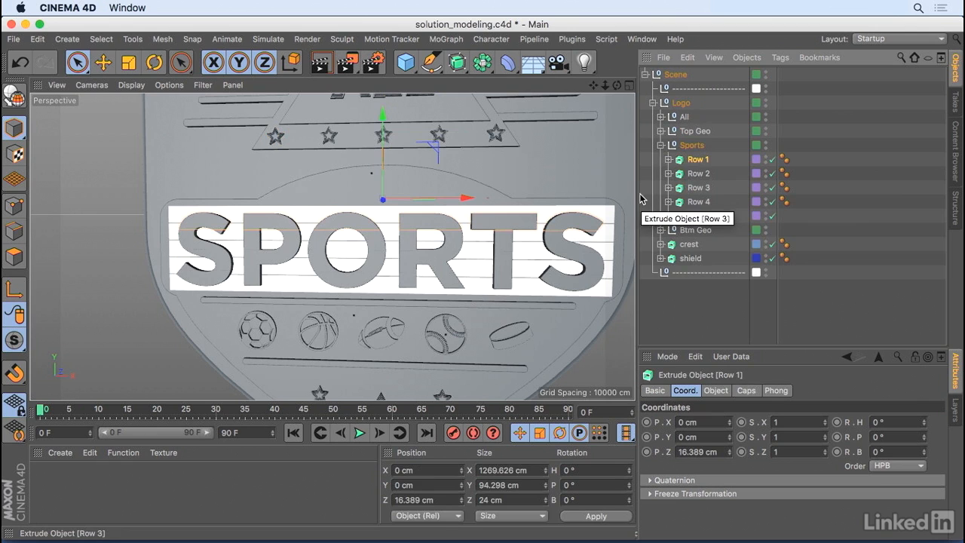
pyautogui.click(668, 159)
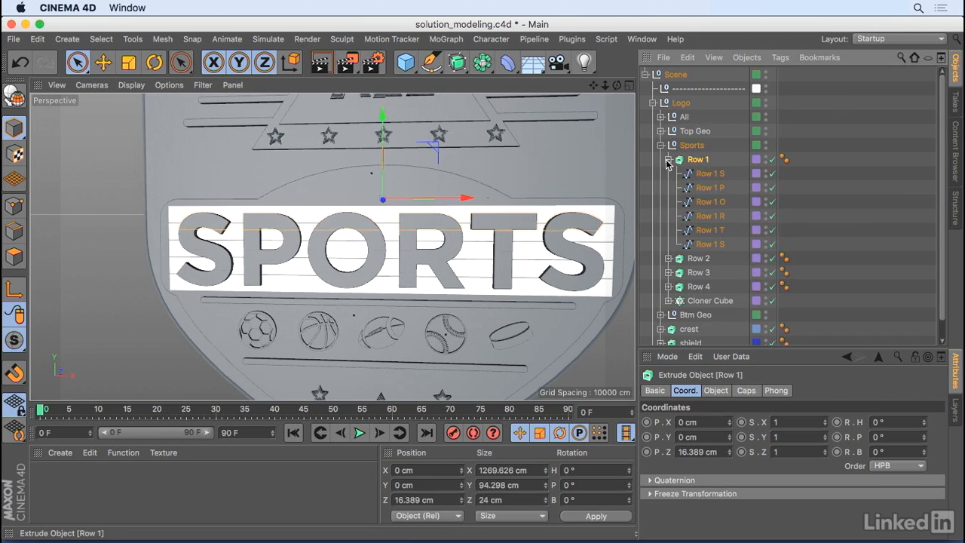
pyautogui.click(701, 173)
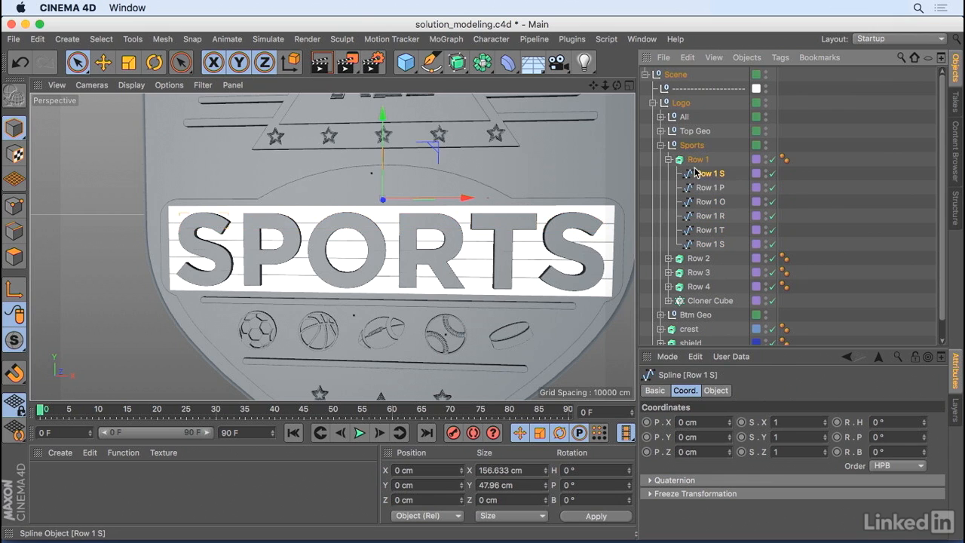
pyautogui.click(709, 202)
pyautogui.click(710, 216)
pyautogui.click(707, 230)
pyautogui.click(701, 242)
pyautogui.click(667, 160)
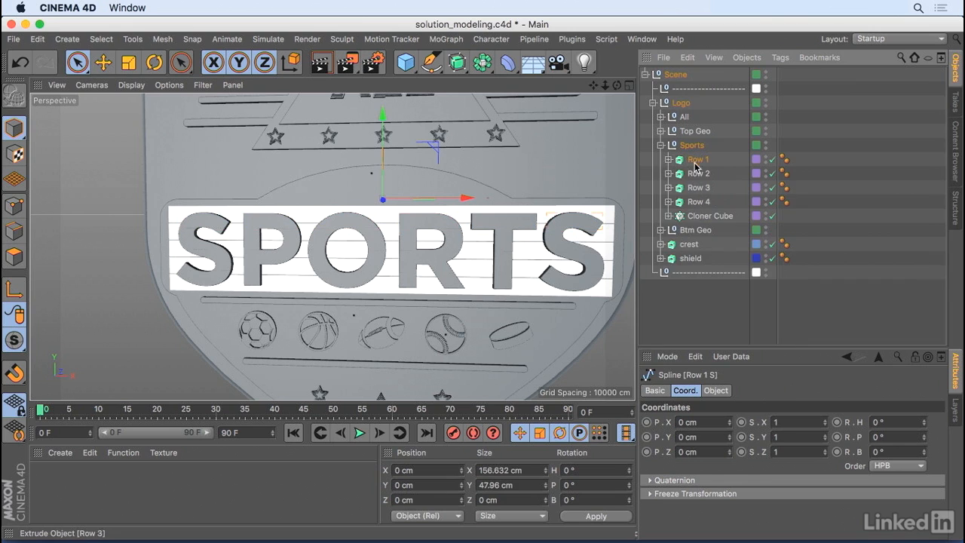
# Step: Review the object properties and cap settings of the Row 1 extrude
pyautogui.click(695, 159)
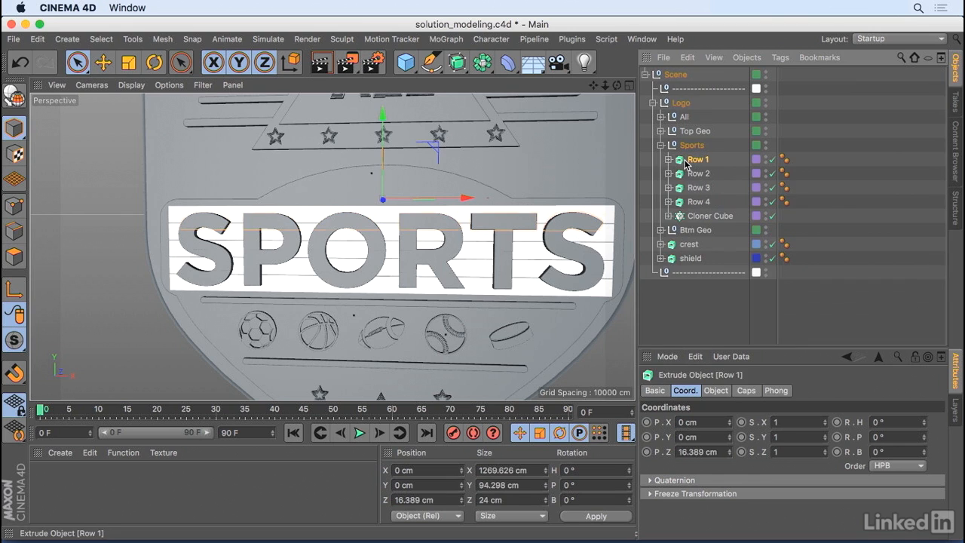
pyautogui.click(726, 394)
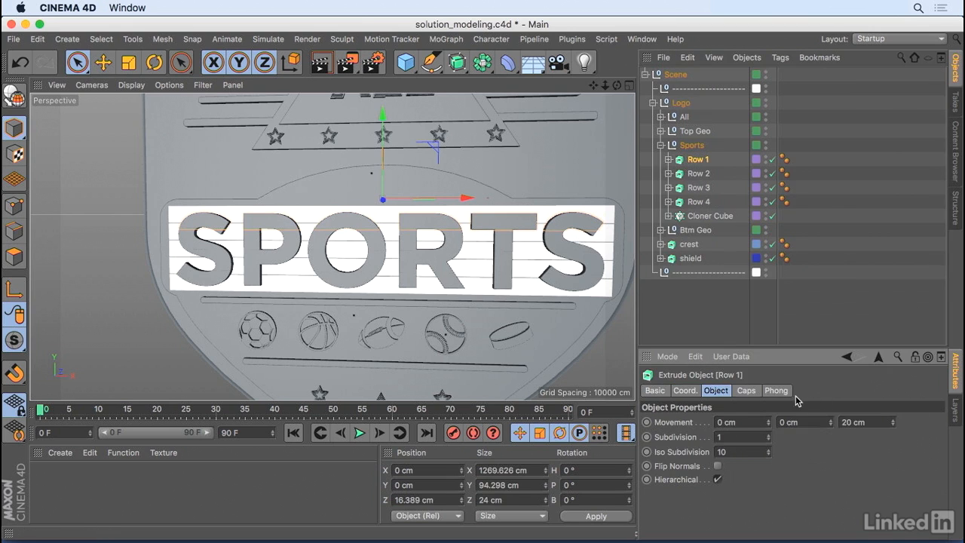
pyautogui.click(745, 390)
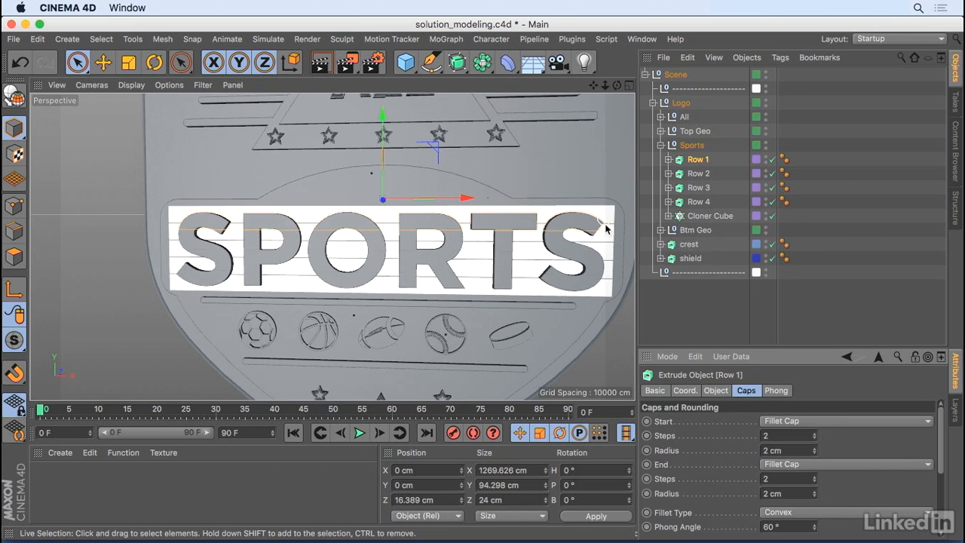
# Step: Examine Cloner Cube and its child Cube behind the SPORTS letters, disabling and re-enabling the cloner, and view the lettering from both sides
pyautogui.click(698, 217)
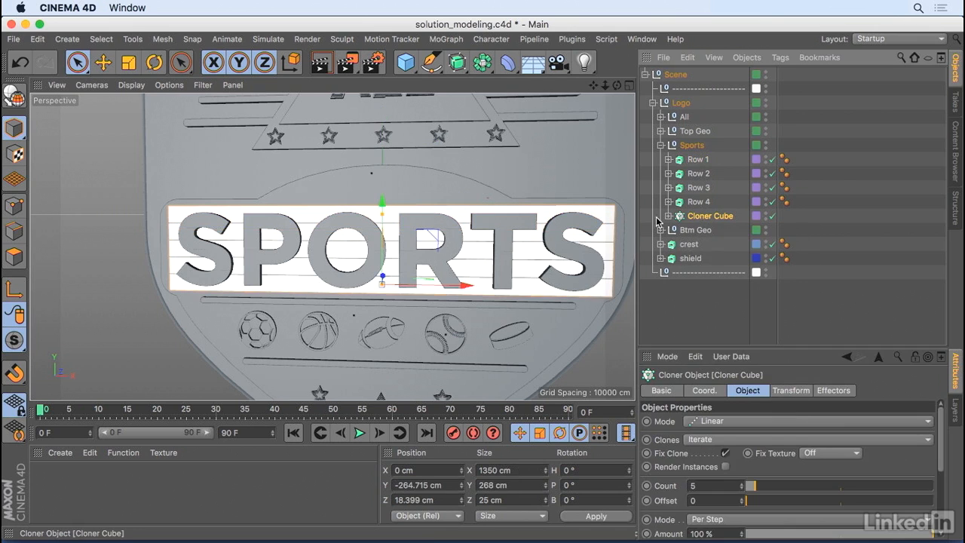
pyautogui.click(668, 217)
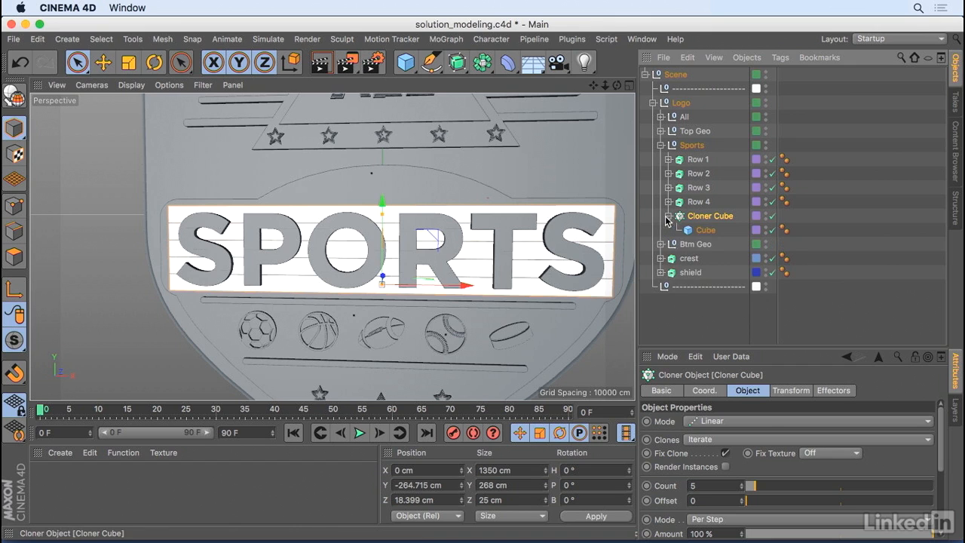
pyautogui.click(704, 231)
pyautogui.click(772, 217)
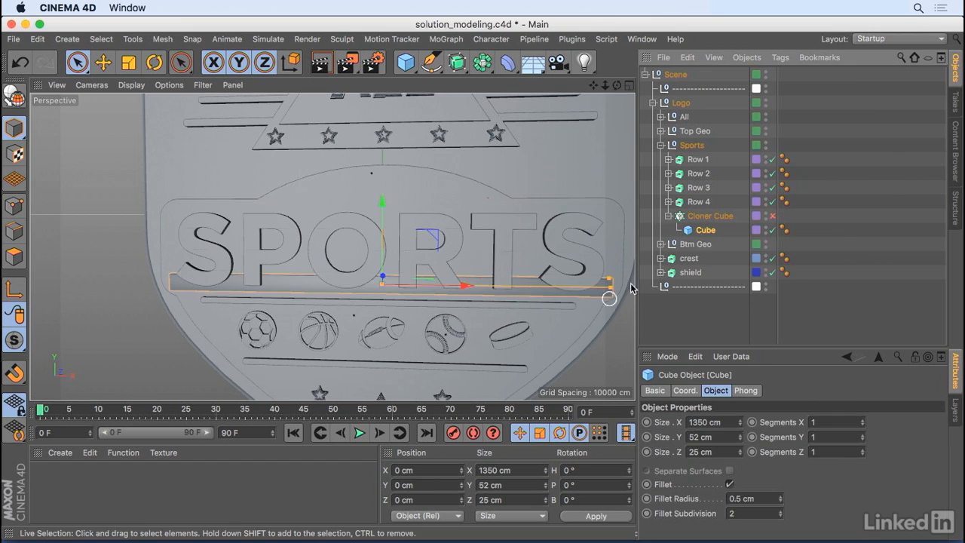
pyautogui.click(772, 217)
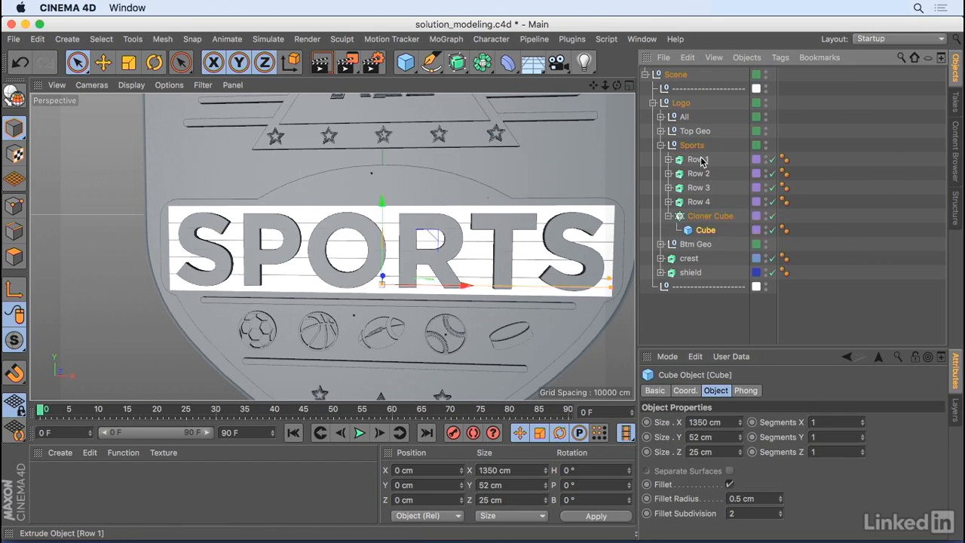
pyautogui.moveTo(617, 84); pyautogui.dragTo(528, 305)
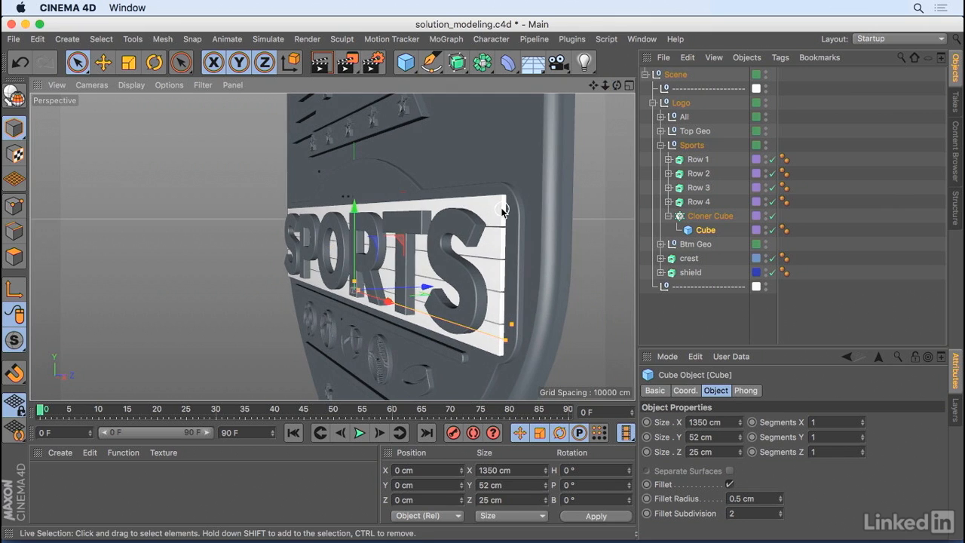
pyautogui.moveTo(617, 85); pyautogui.dragTo(747, 85)
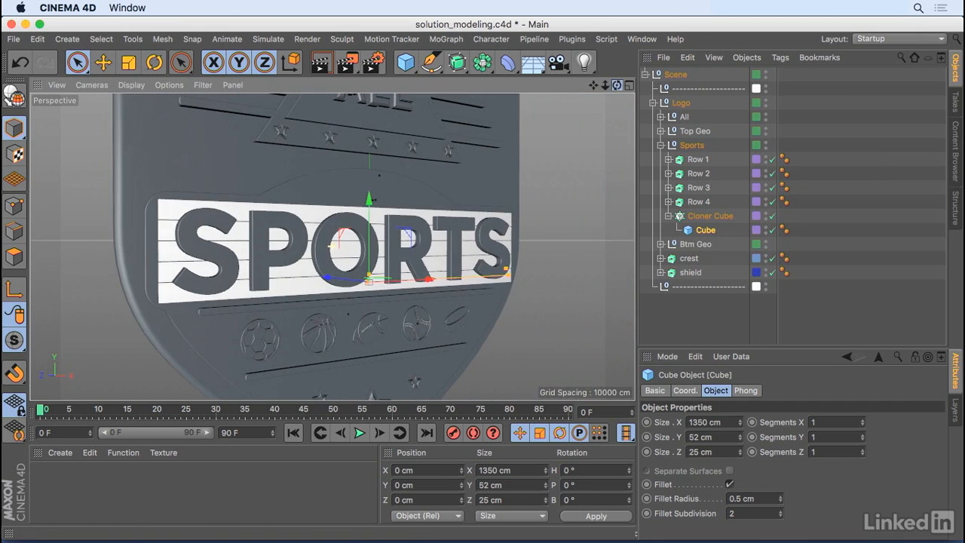
# Step: Expand Btm Geo and Sport Icons, select the soccer ball extrude, and inspect the sport icons and bottom stars up close
pyautogui.click(661, 244)
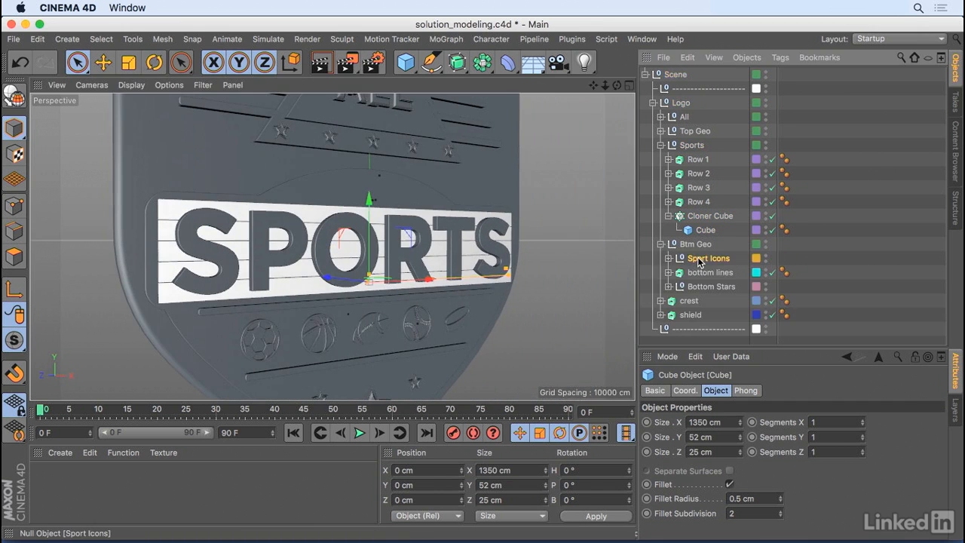
pyautogui.click(695, 257)
pyautogui.click(668, 258)
pyautogui.click(713, 273)
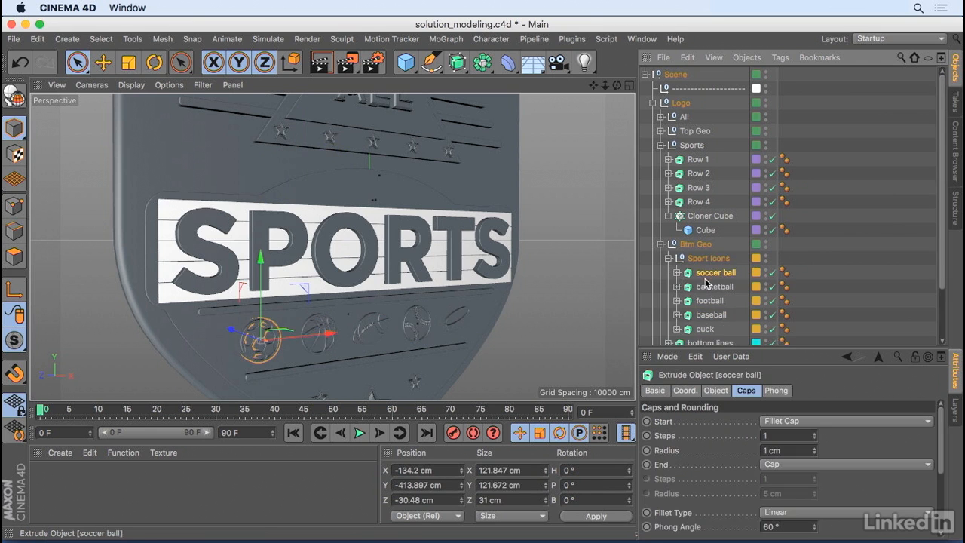
pyautogui.keyDown('alt'); pyautogui.moveTo(452, 329); pyautogui.dragTo(481, 300, button='right'); pyautogui.keyUp('alt')
pyautogui.keyDown('alt'); pyautogui.moveTo(493, 307); pyautogui.dragTo(389, 257); pyautogui.keyUp('alt')
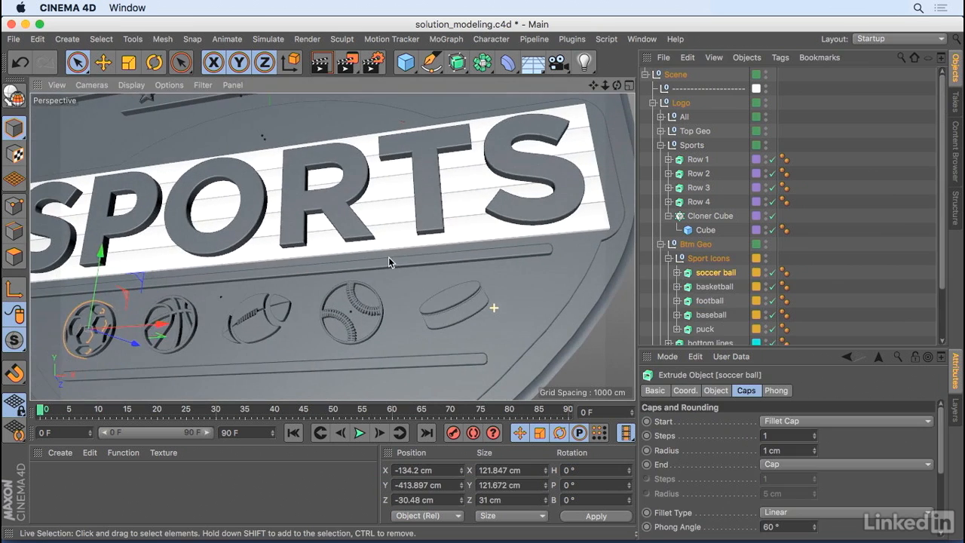
pyautogui.keyDown('alt'); pyautogui.moveTo(400, 275); pyautogui.dragTo(502, 134, button='middle'); pyautogui.keyUp('alt')
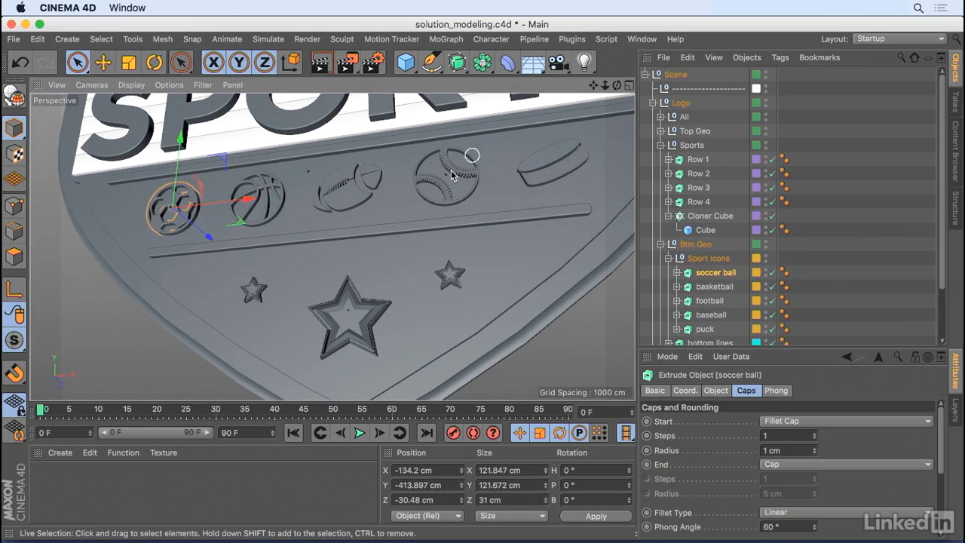
pyautogui.moveTo(503, 270)
pyautogui.keyDown('alt'); pyautogui.mouseDown()
pyautogui.moveTo(434, 291)
pyautogui.moveTo(422, 327)
pyautogui.mouseUp(); pyautogui.keyUp('alt')
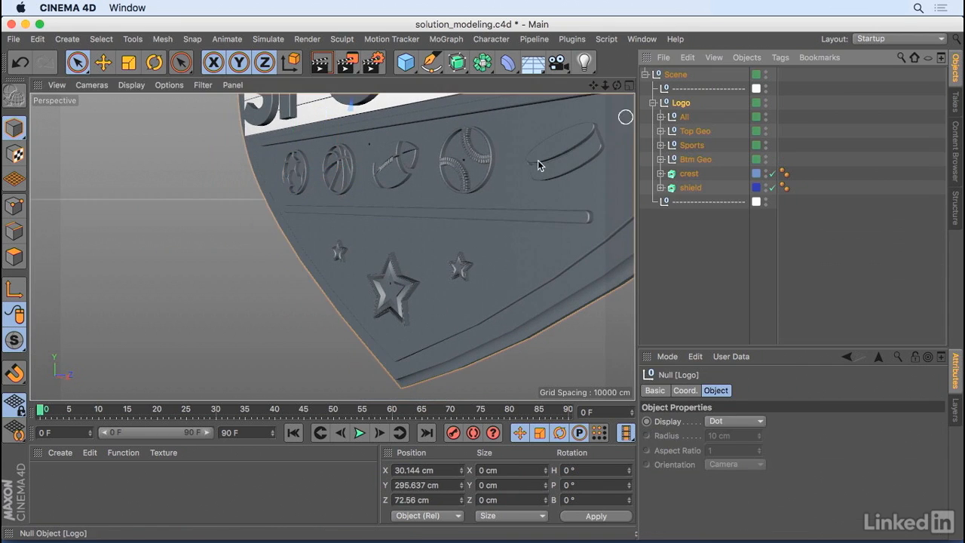
# Step: Frame the whole shield logo, expand the All group, and inspect the overall model from an angle
pyautogui.press('o')
pyautogui.keyDown('alt'); pyautogui.moveTo(310, 260); pyautogui.dragTo(401, 254); pyautogui.keyUp('alt')
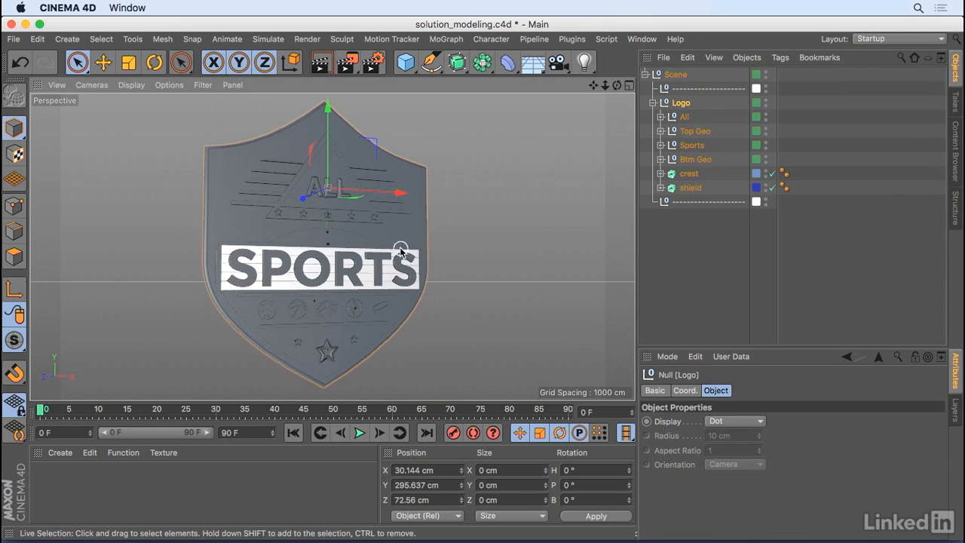
pyautogui.click(684, 116)
pyautogui.click(661, 117)
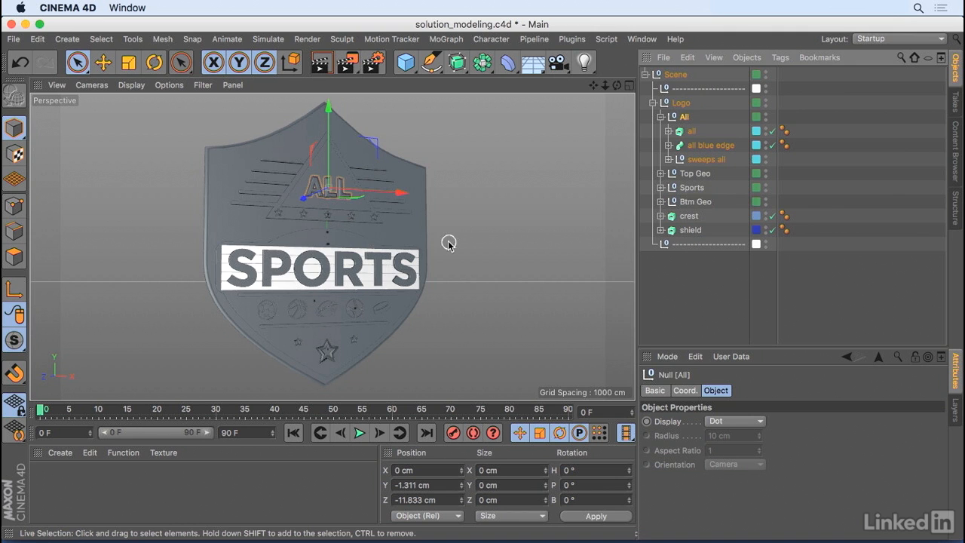
pyautogui.scroll(3, 345, 230)
pyautogui.keyDown('alt'); pyautogui.moveTo(353, 233); pyautogui.dragTo(462, 205, button='middle'); pyautogui.keyUp('alt')
pyautogui.keyDown('alt'); pyautogui.moveTo(514, 208); pyautogui.dragTo(400, 199); pyautogui.keyUp('alt')
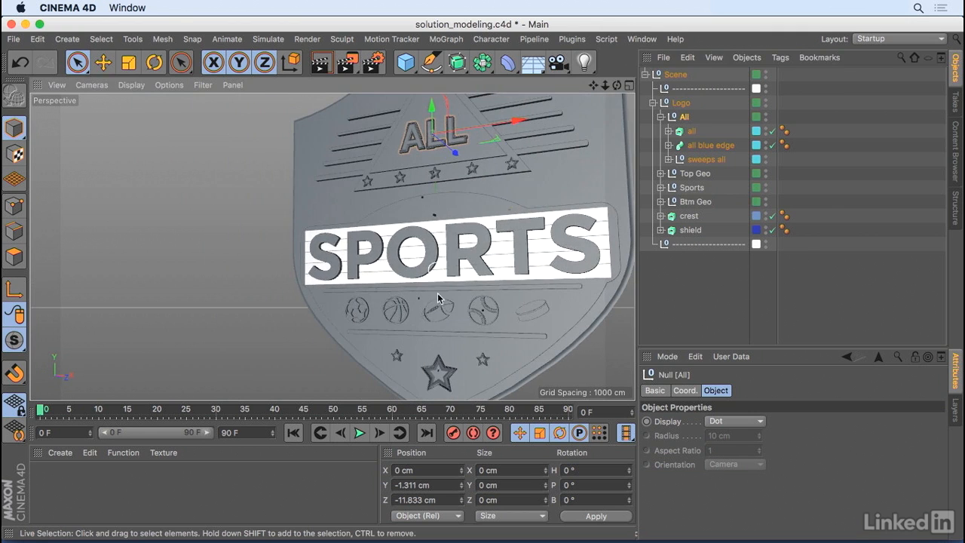
# Step: Examine the beveled center star in the row below the ALL lettering up close, checking its layered borders and depth from several angles
pyautogui.keyDown('alt'); pyautogui.moveTo(490, 252); pyautogui.dragTo(439, 212); pyautogui.keyUp('alt')
pyautogui.keyDown('alt'); pyautogui.moveTo(438, 211); pyautogui.dragTo(430, 218, button='middle'); pyautogui.keyUp('alt')
pyautogui.keyDown('alt'); pyautogui.moveTo(421, 206); pyautogui.dragTo(529, 137, button='right'); pyautogui.keyUp('alt')
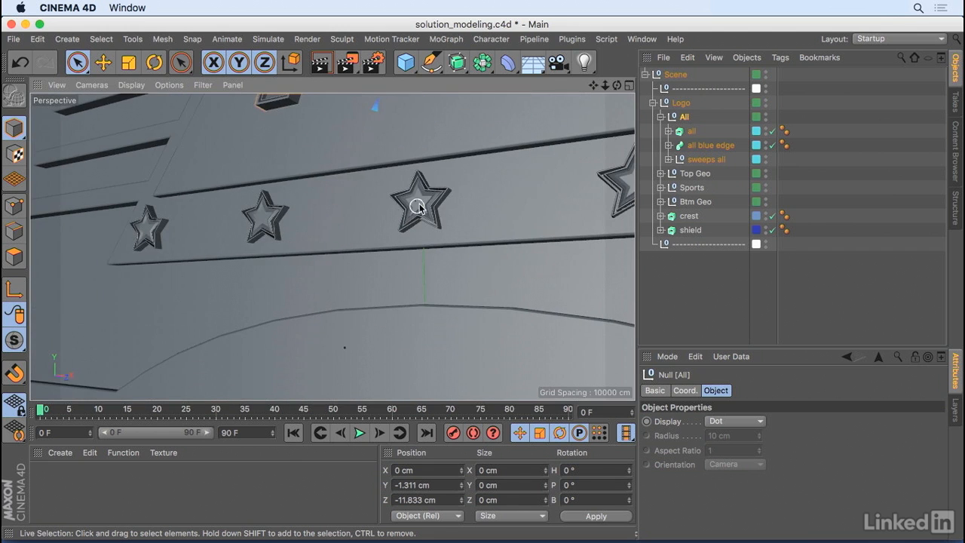
pyautogui.keyDown('alt'); pyautogui.moveTo(427, 205); pyautogui.dragTo(551, 228); pyautogui.keyUp('alt')
pyautogui.keyDown('alt'); pyautogui.moveTo(490, 216); pyautogui.dragTo(459, 163, button='right'); pyautogui.keyUp('alt')
pyautogui.keyDown('alt'); pyautogui.moveTo(457, 163); pyautogui.dragTo(416, 135); pyautogui.keyUp('alt')
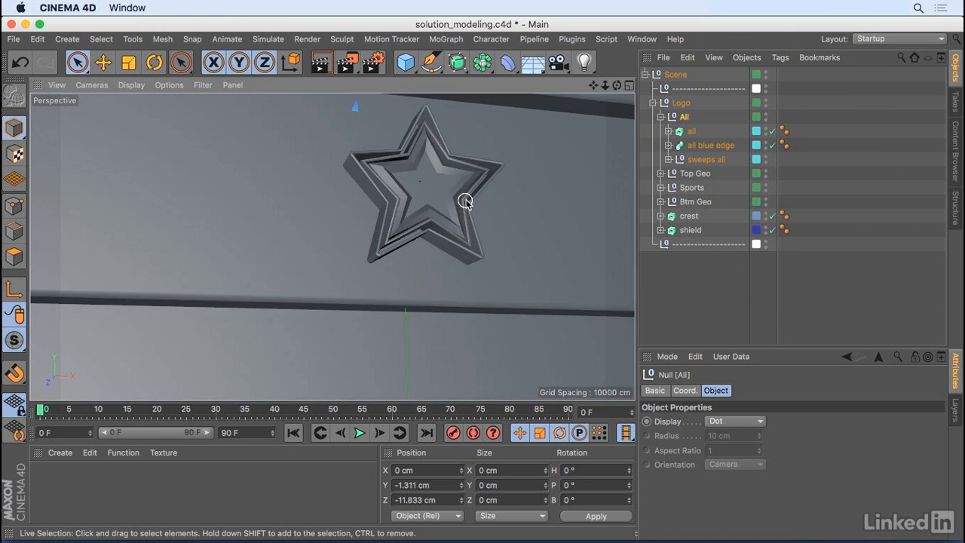
pyautogui.keyDown('alt'); pyautogui.moveTo(537, 164); pyautogui.dragTo(476, 183); pyautogui.keyUp('alt')
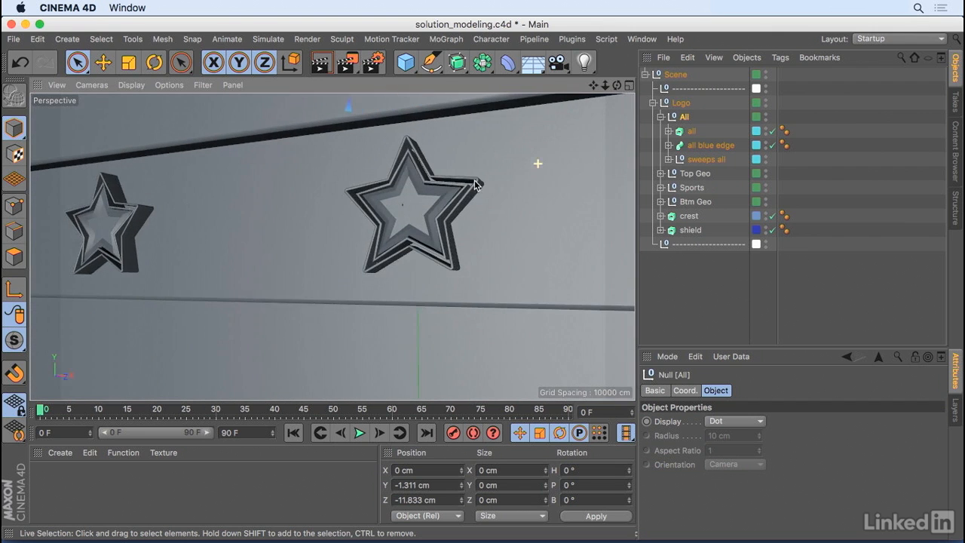
pyautogui.keyDown('alt'); pyautogui.moveTo(474, 182); pyautogui.dragTo(512, 155, button='right'); pyautogui.keyUp('alt')
pyautogui.keyDown('alt'); pyautogui.moveTo(512, 155); pyautogui.dragTo(483, 185); pyautogui.keyUp('alt')
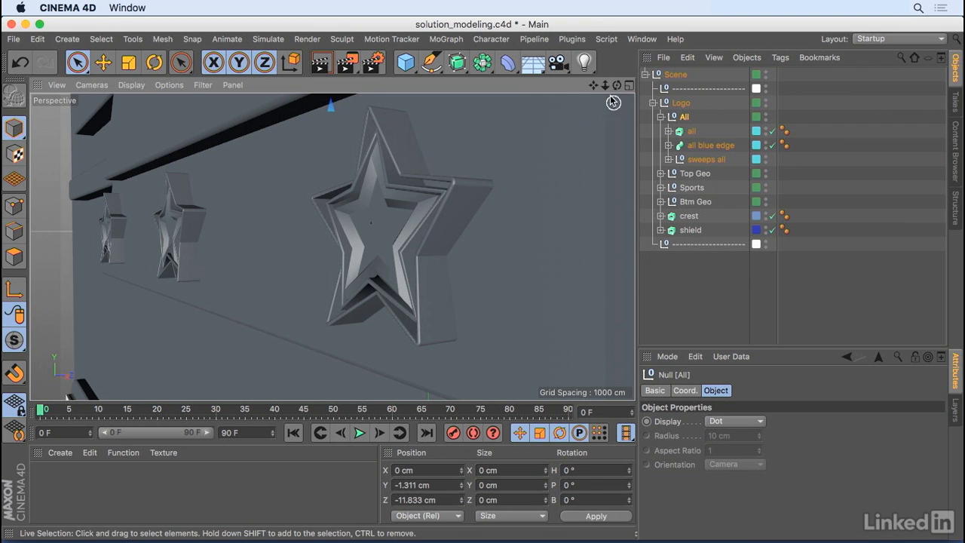
pyautogui.moveTo(612, 88); pyautogui.dragTo(612, 88)
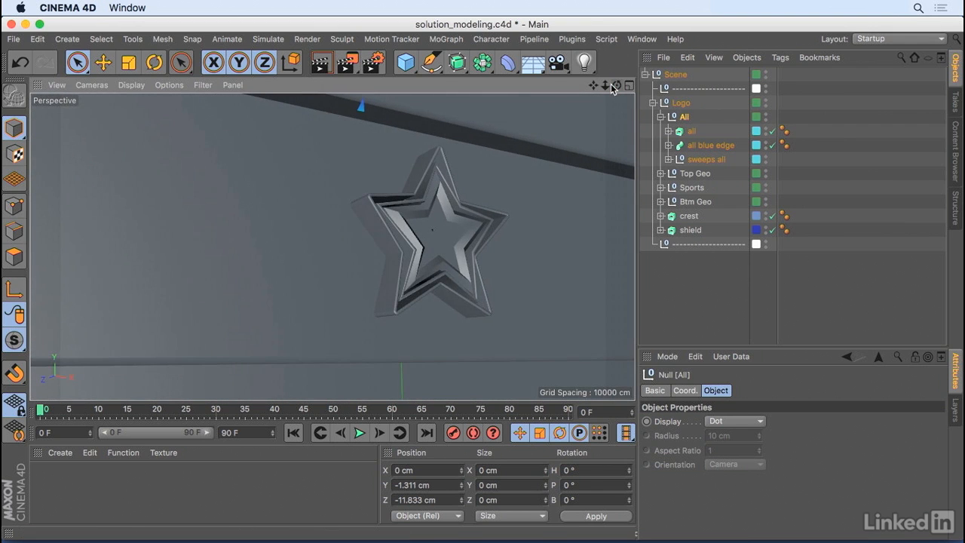